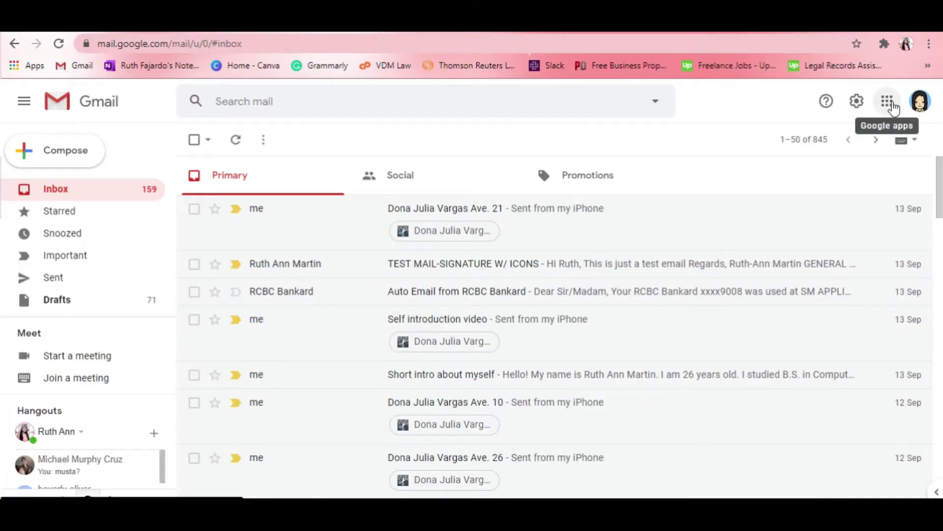
- Open Google Docs from Gmail's Google apps grid
click(888, 101)
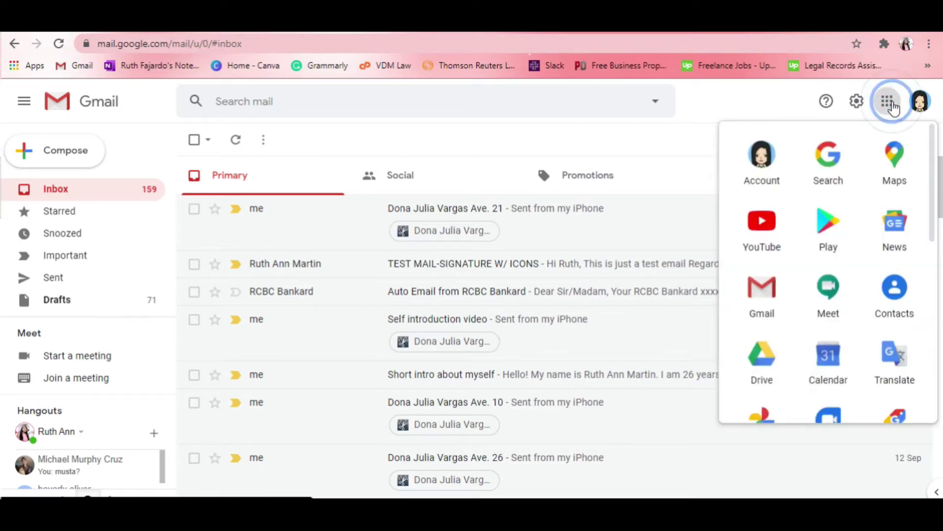
scroll(863, 211, down, 5)
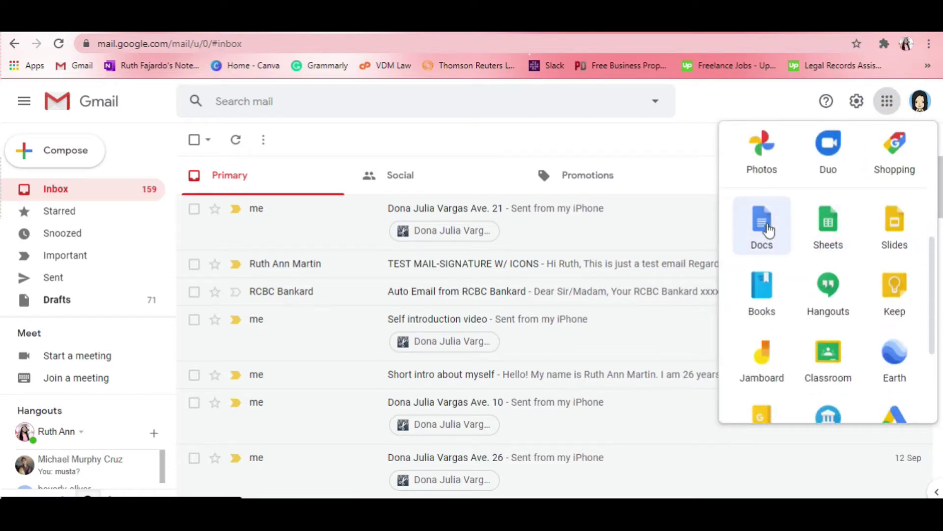
click(769, 229)
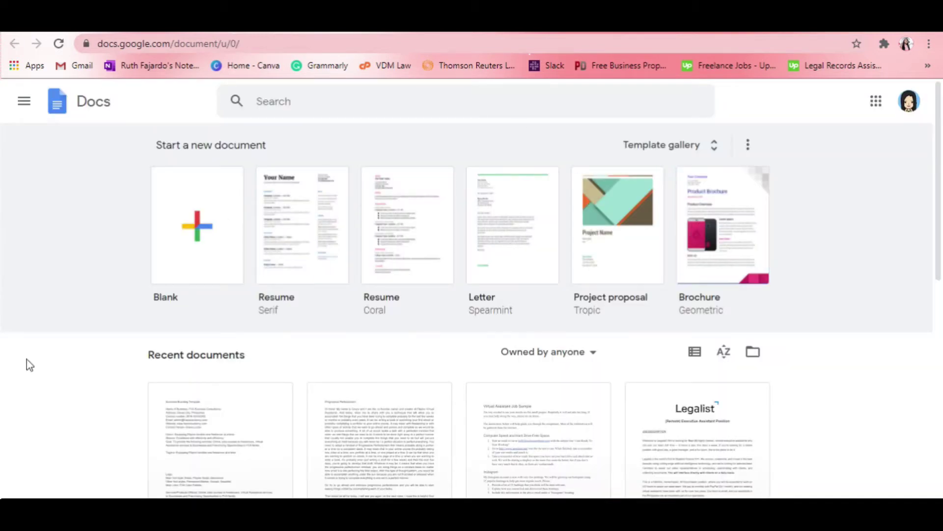
- Start a blank document and insert a 2 x 1 table
click(194, 231)
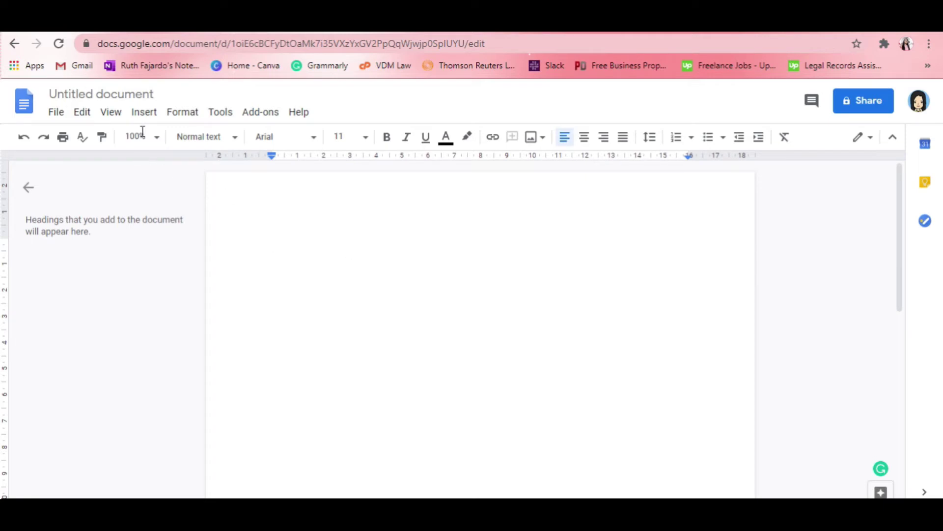
click(142, 112)
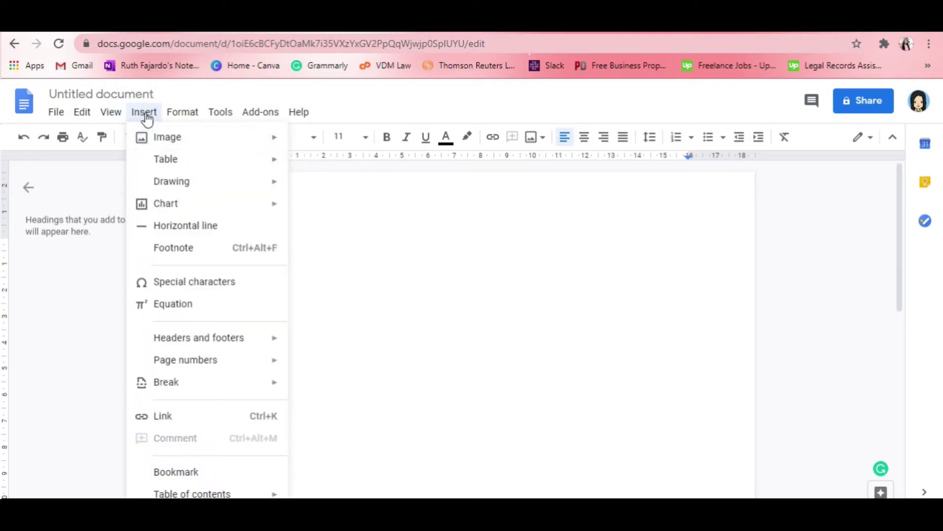
mouse_move(148, 138)
mouse_move(163, 160)
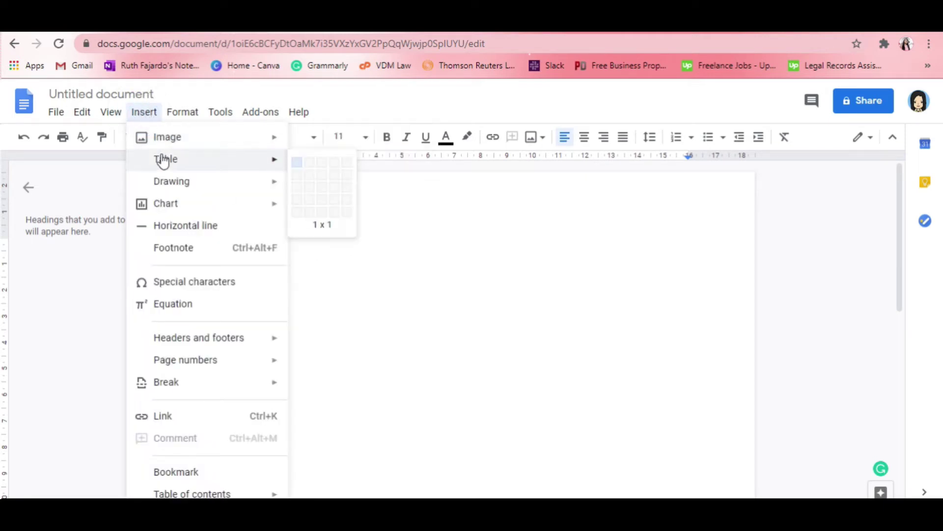
click(312, 167)
- Narrow the table's left column and put the caret in the left cell
click(389, 265)
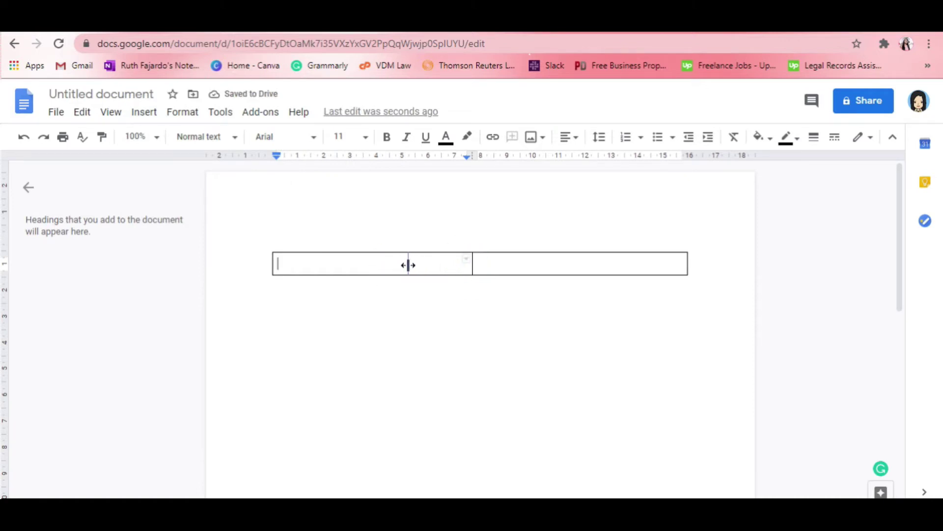
drag(443, 264, 443, 265)
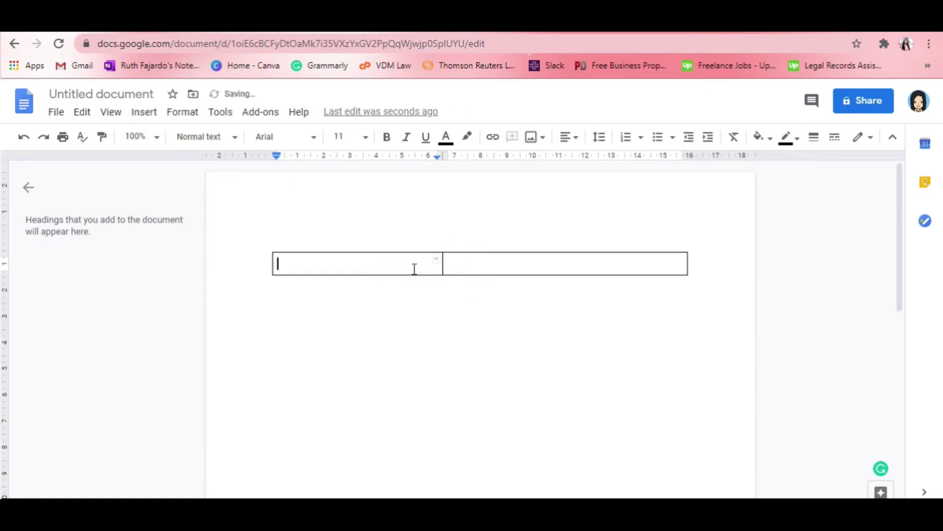
click(362, 267)
- Upload the Untitled design (8) profile photo from the computer into the left cell
click(362, 265)
click(312, 265)
click(303, 264)
click(302, 262)
click(302, 261)
click(536, 137)
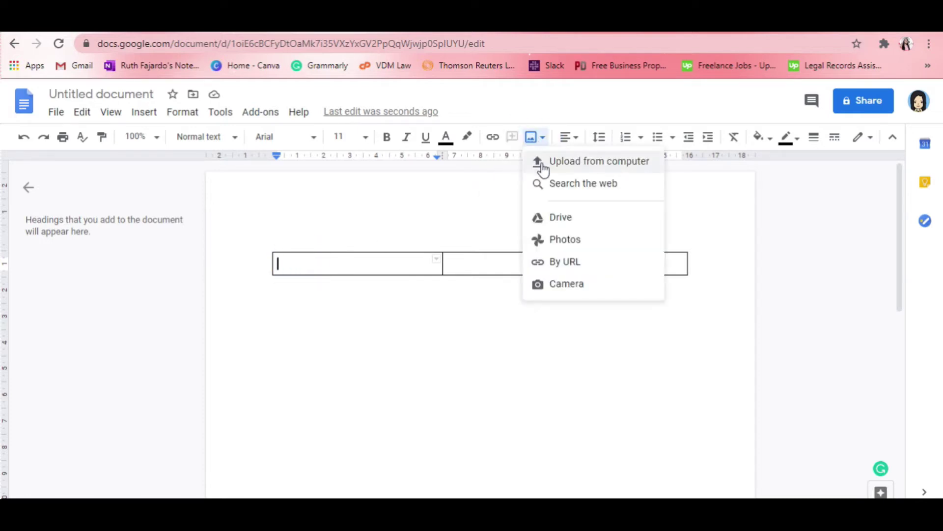
click(534, 138)
click(534, 139)
click(537, 163)
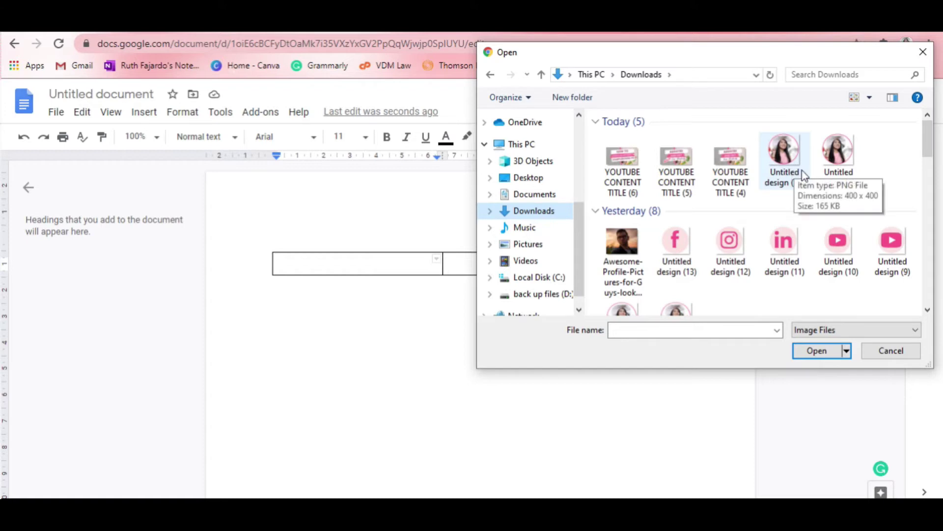
drag(927, 140, 931, 171)
click(622, 216)
click(806, 354)
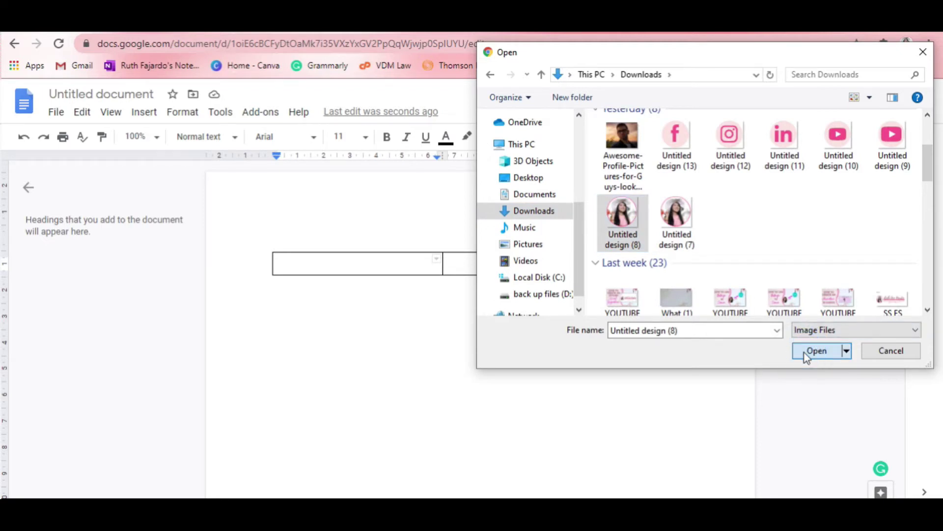
- Shrink the profile photo by dragging its corner handle
click(359, 322)
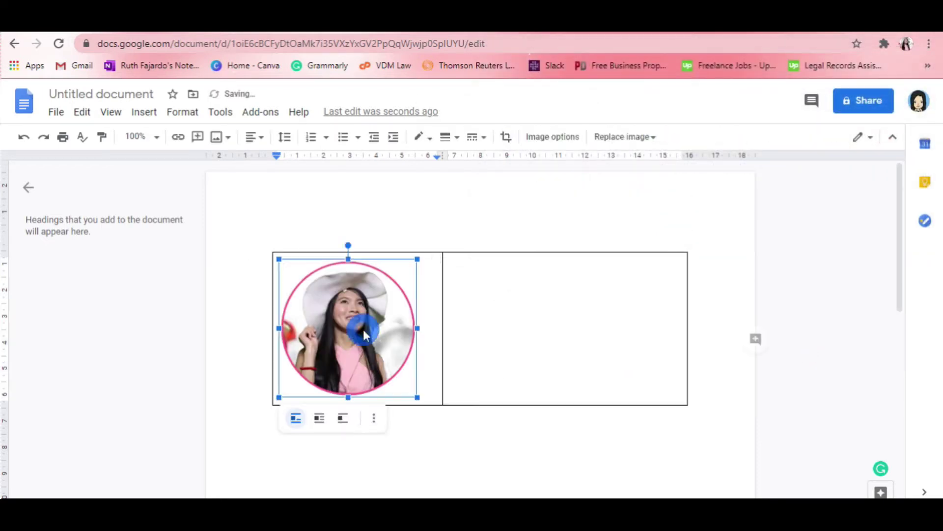
click(418, 397)
drag(418, 397, 382, 363)
click(410, 358)
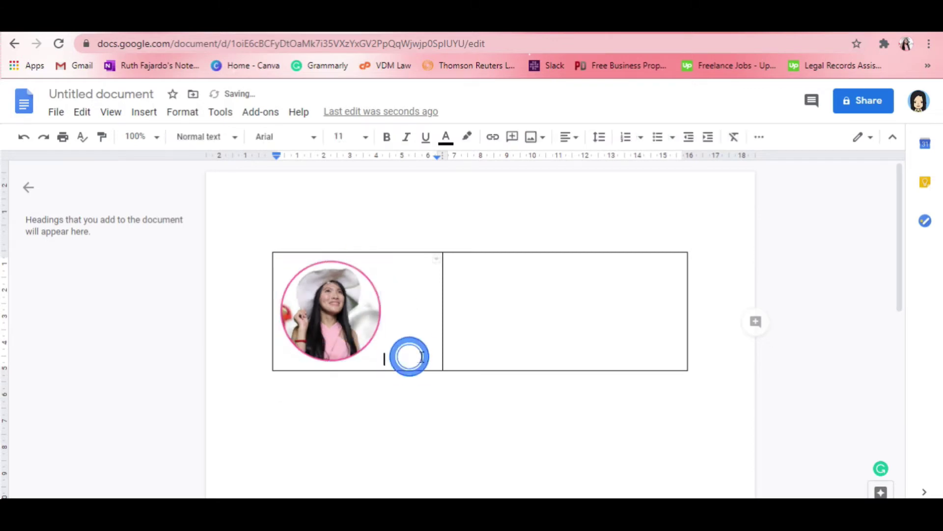
- Add an empty line below the photo
click(407, 307)
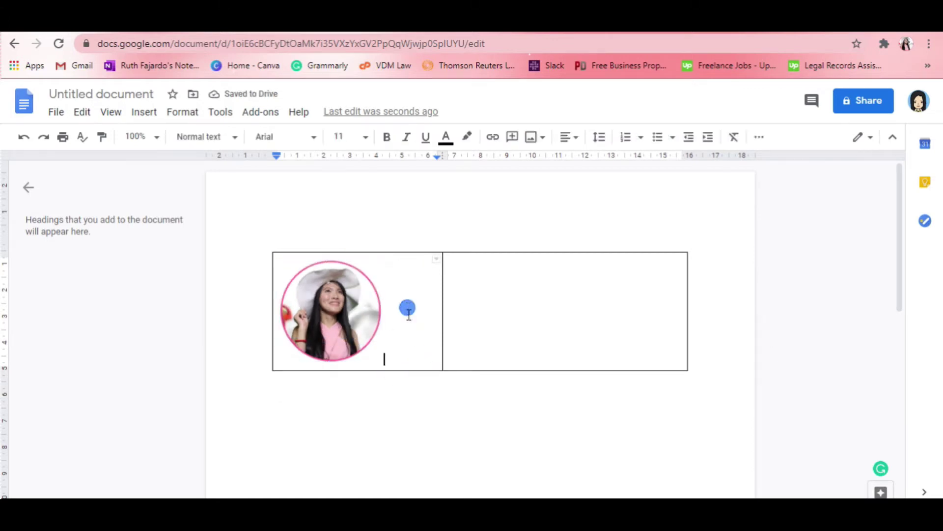
click(405, 361)
key(Return)
click(322, 375)
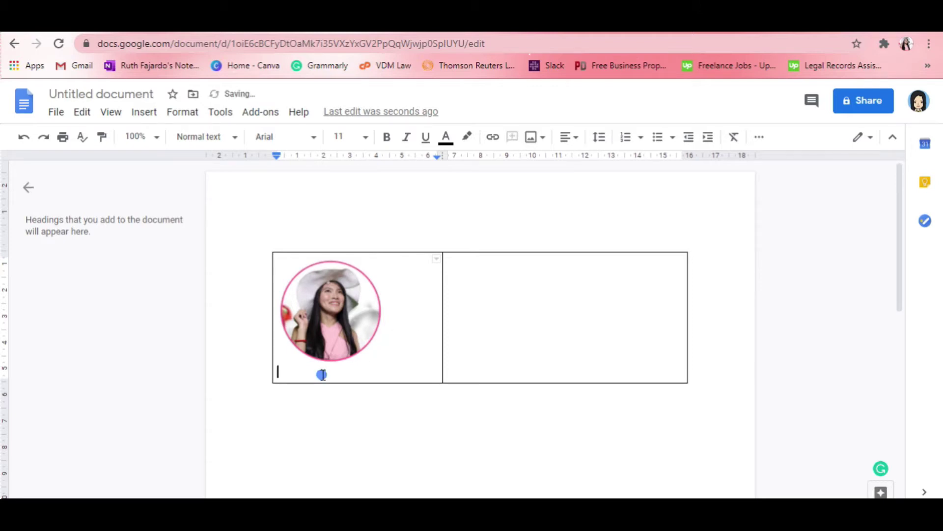
- Upload the four social icons, Untitled design (10) to (13), beneath the photo
click(531, 137)
click(549, 163)
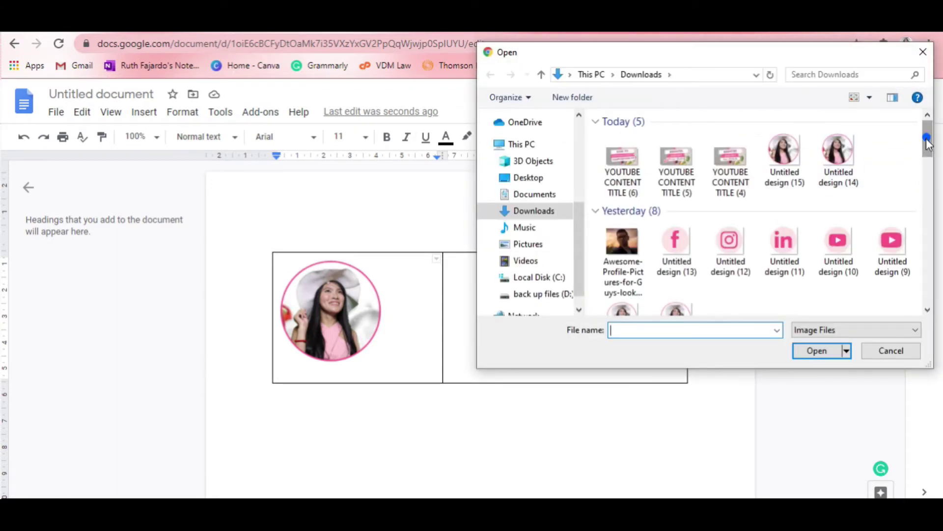
scroll(883, 174, down, 1)
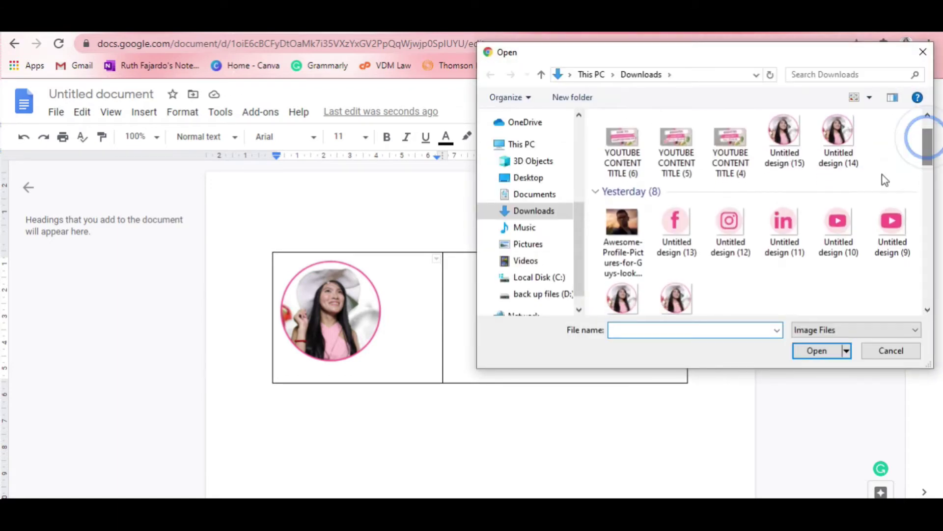
click(683, 238)
ctrl+click(743, 239)
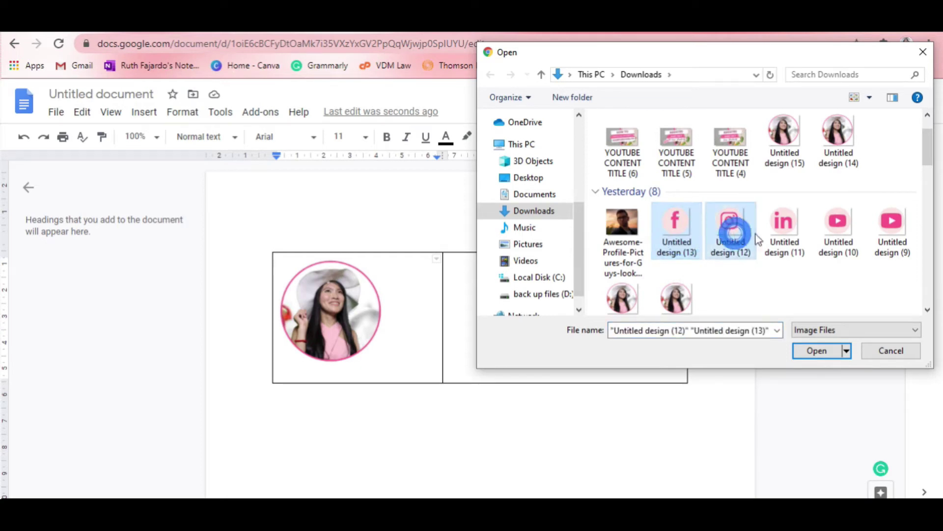
ctrl+click(786, 235)
ctrl+click(837, 248)
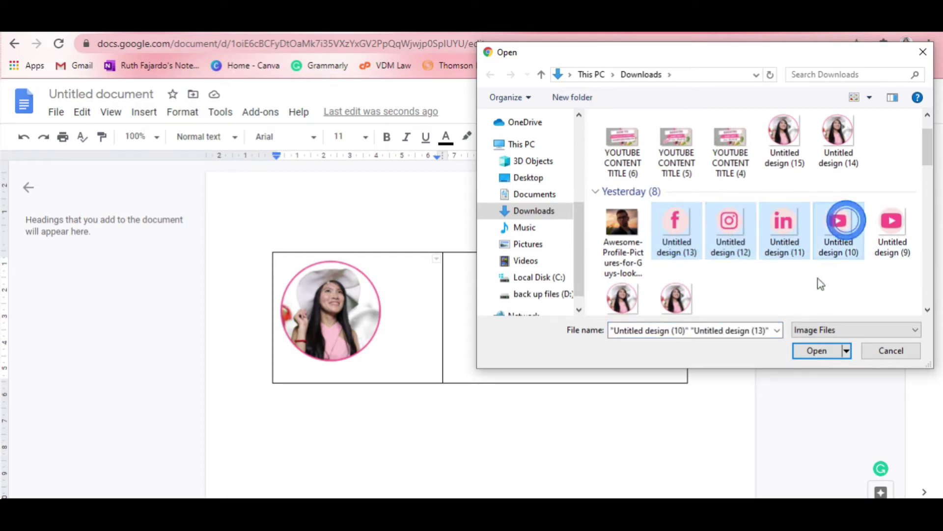
click(816, 351)
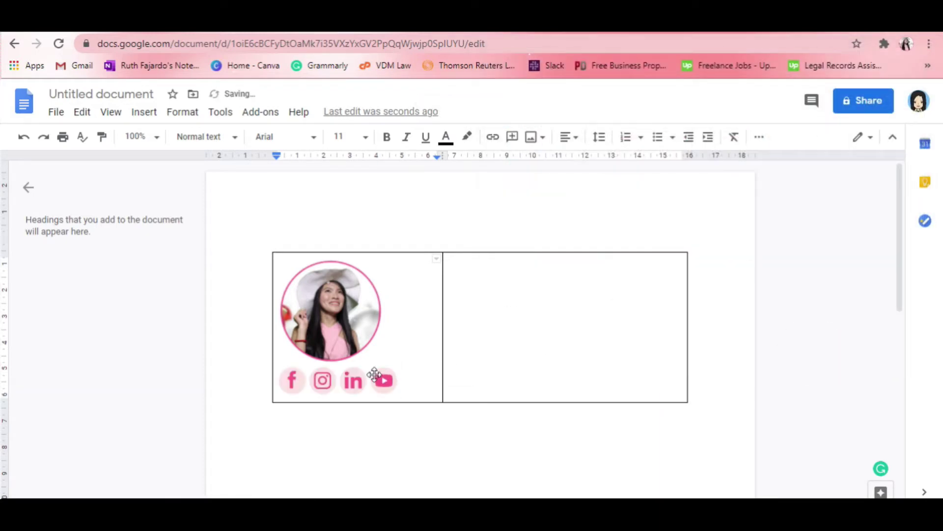
- Narrow the left table column further
click(293, 380)
drag(444, 294, 405, 290)
click(444, 348)
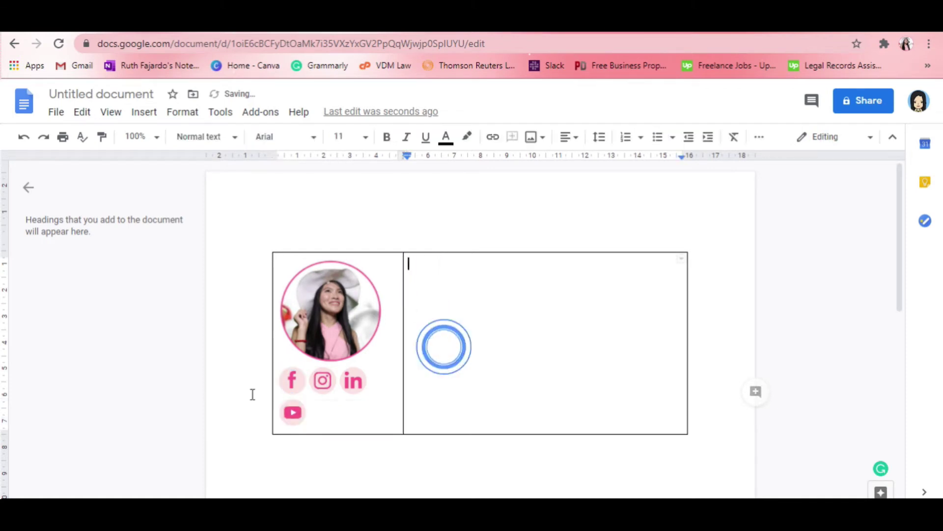
- Shrink the Facebook icon slightly and make the profile photo smaller
click(291, 380)
click(303, 390)
drag(303, 390, 301, 387)
click(404, 273)
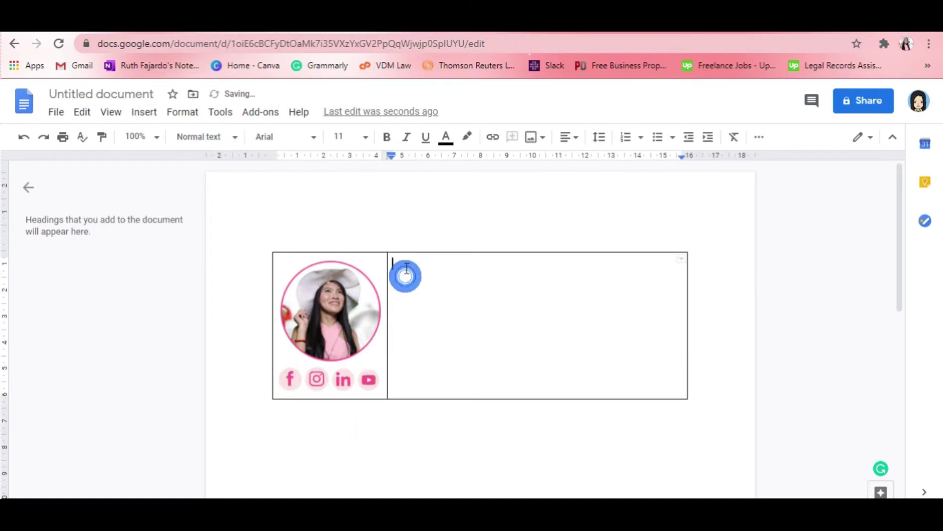
click(353, 305)
drag(381, 362, 359, 335)
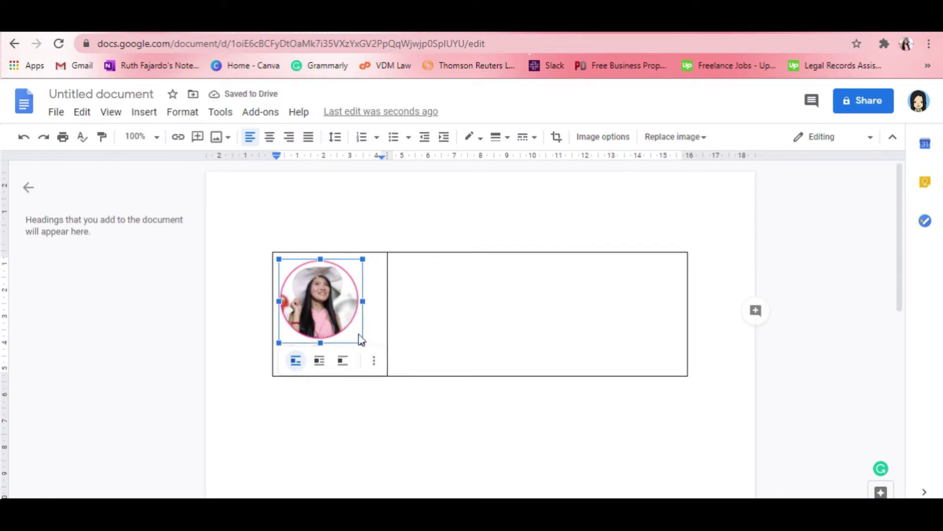
click(406, 333)
- Resize the Facebook, Instagram, LinkedIn and YouTube icons smaller
click(294, 360)
click(296, 361)
click(312, 356)
drag(297, 360, 336, 362)
click(317, 365)
click(332, 353)
click(339, 365)
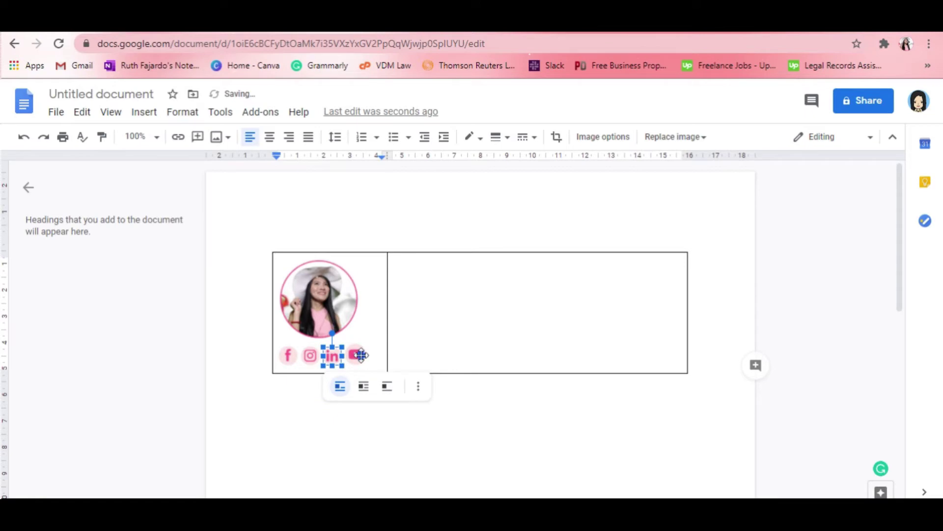
click(358, 354)
click(368, 366)
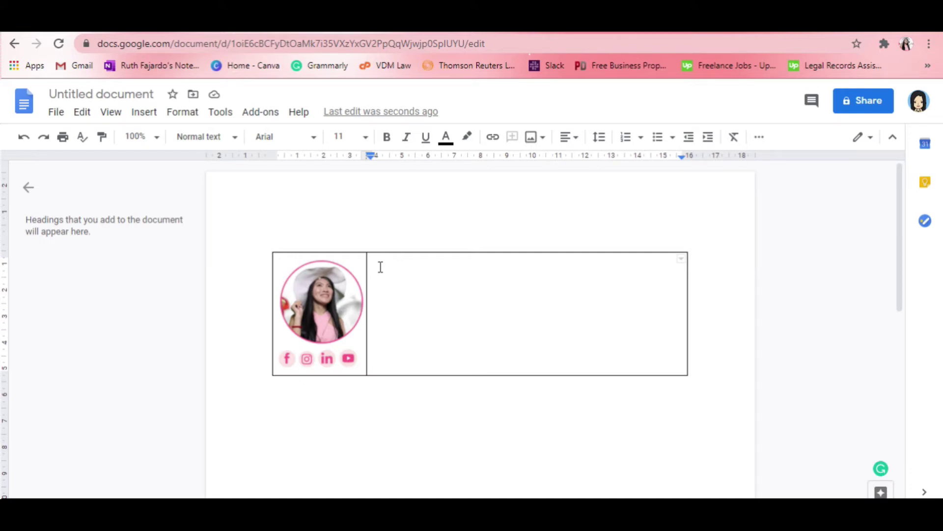
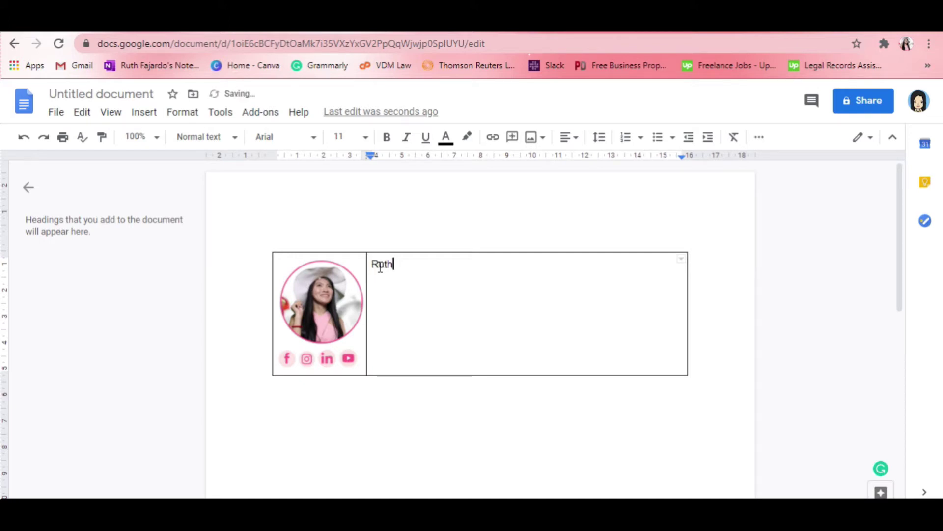
- Type the contact's name and the title 'GENERAL BIRTUAL ASSISTANT' on separate lines
key(Return)
text(GENERA)
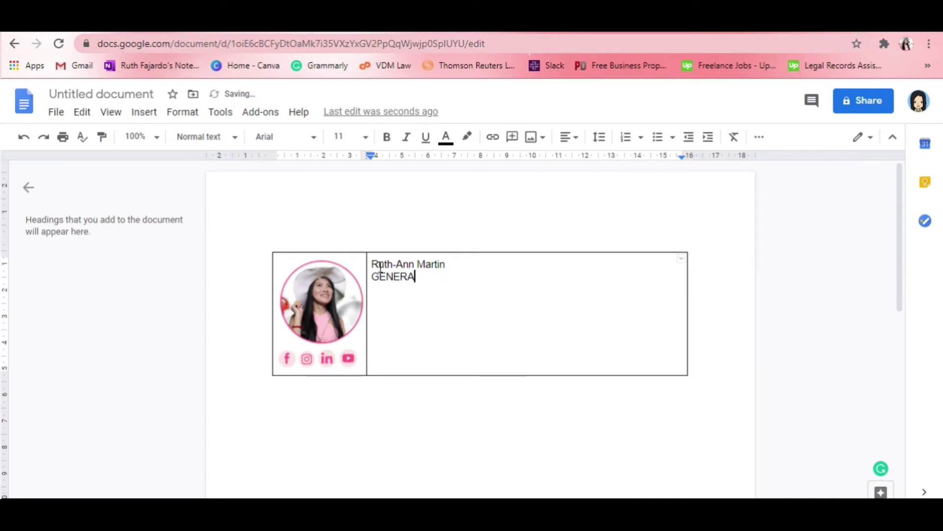
text(L BIRTUAL AS)
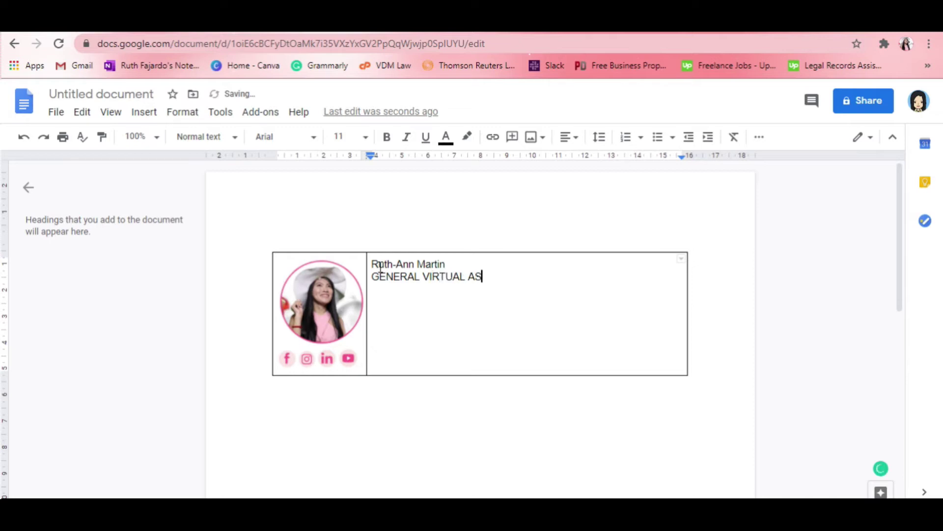
text(SISTANT)
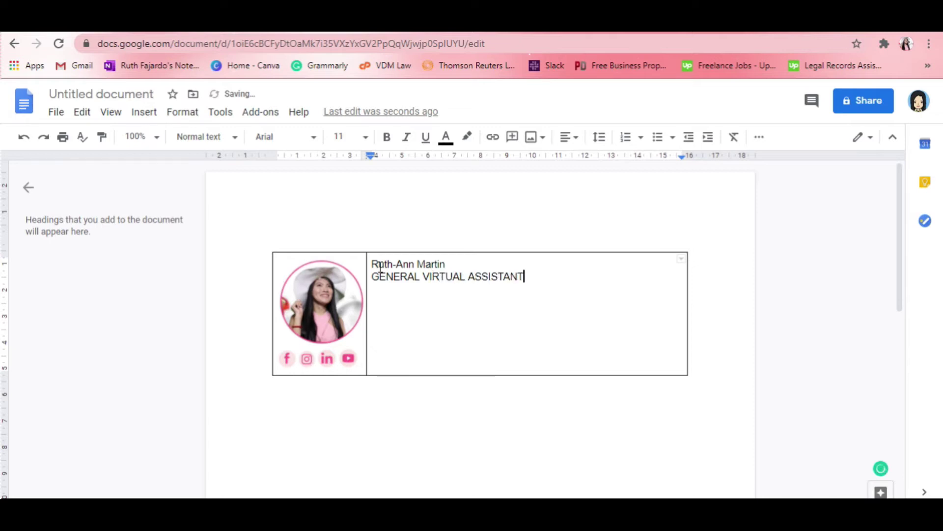
key(Return)
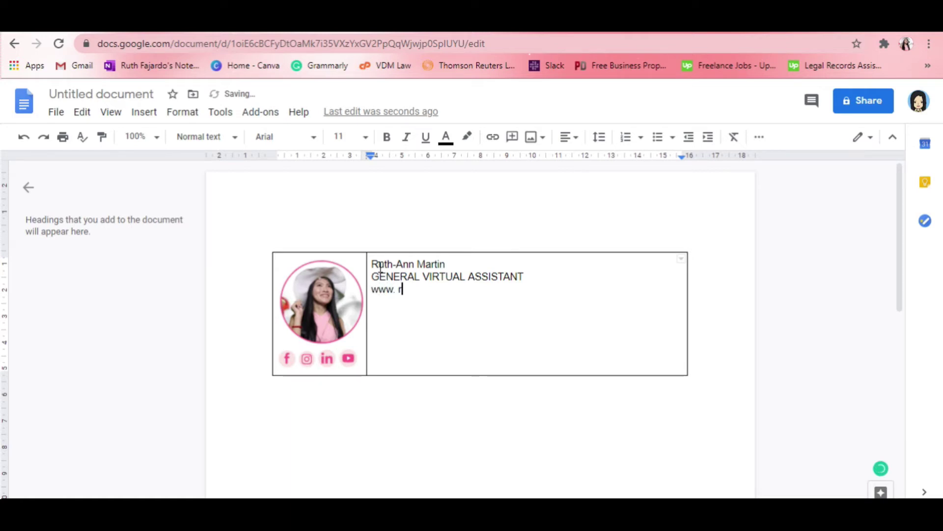
- Add the contact's website and mobile number on their own lines
key(BackSpace)
key(BackSpace)
key(BackSpace)
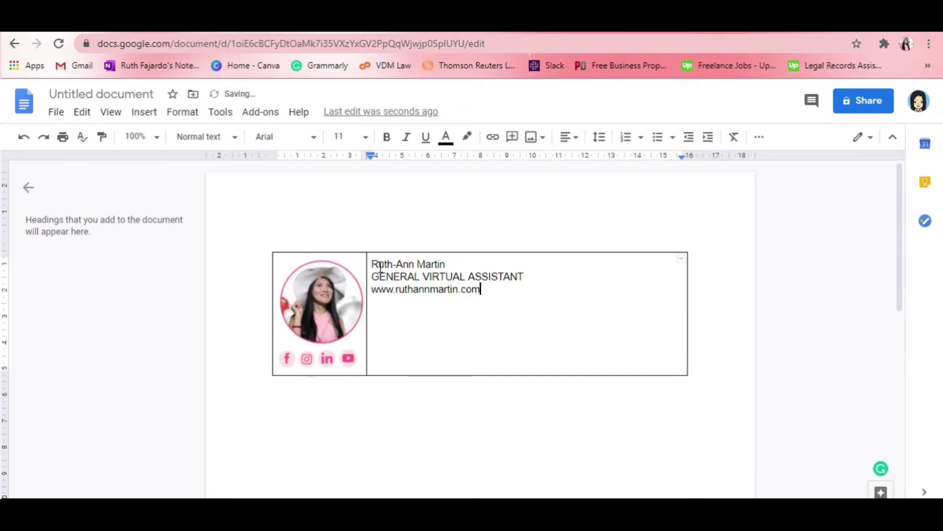
key(Return)
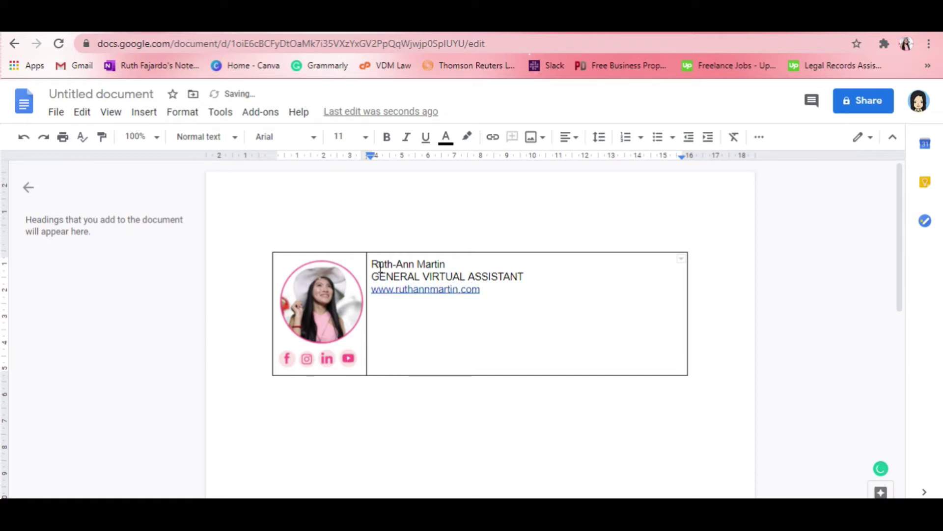
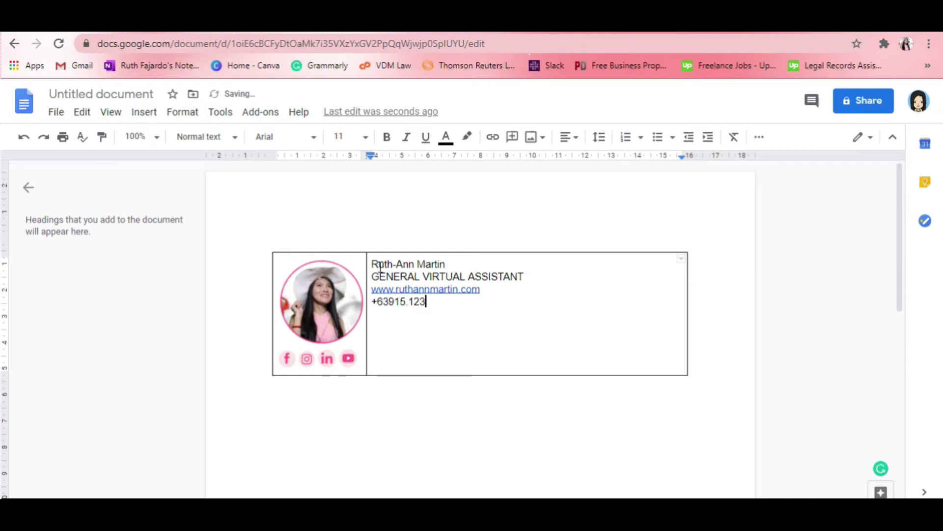
key(Return)
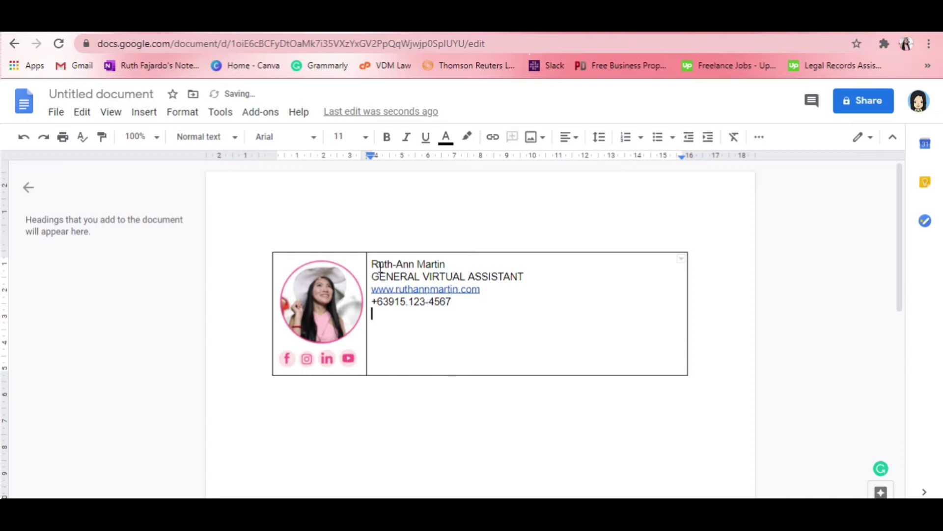
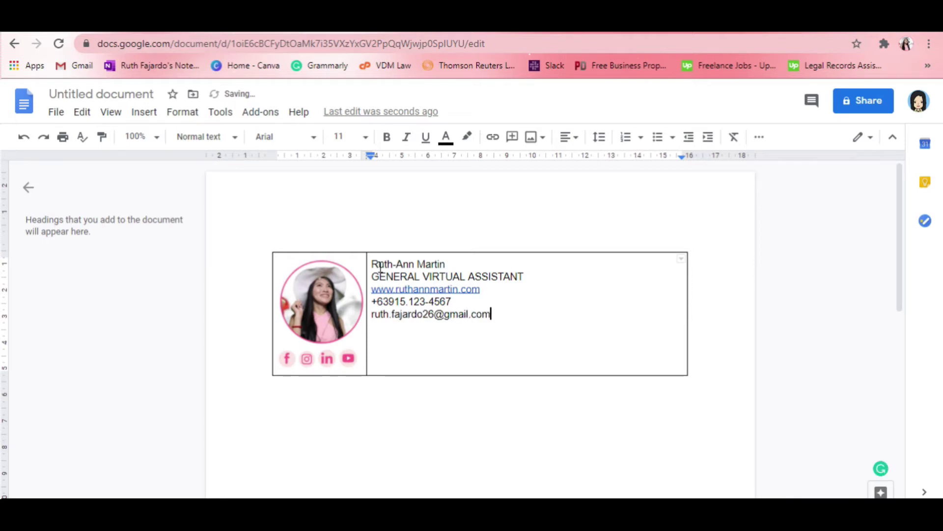
- Add the contact's e-mail address, city address and social handle, one per line
key(Return)
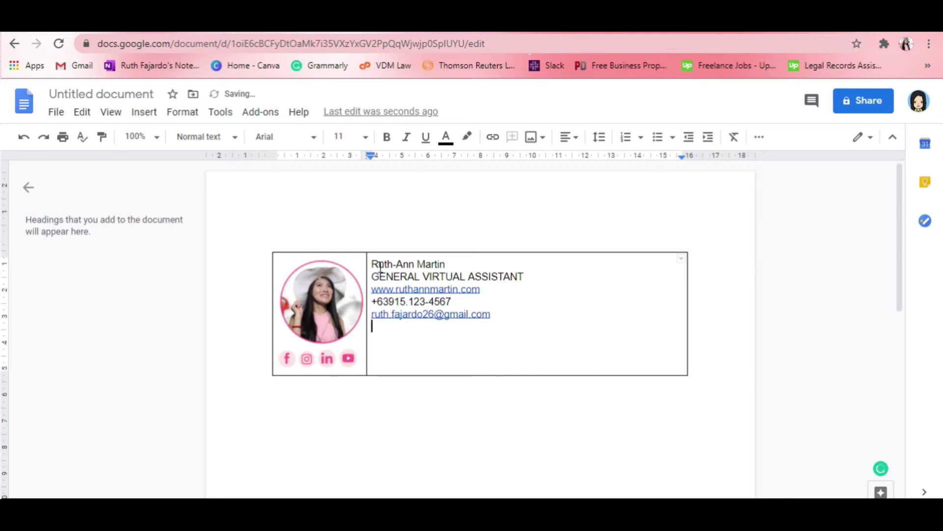
text(Maka)
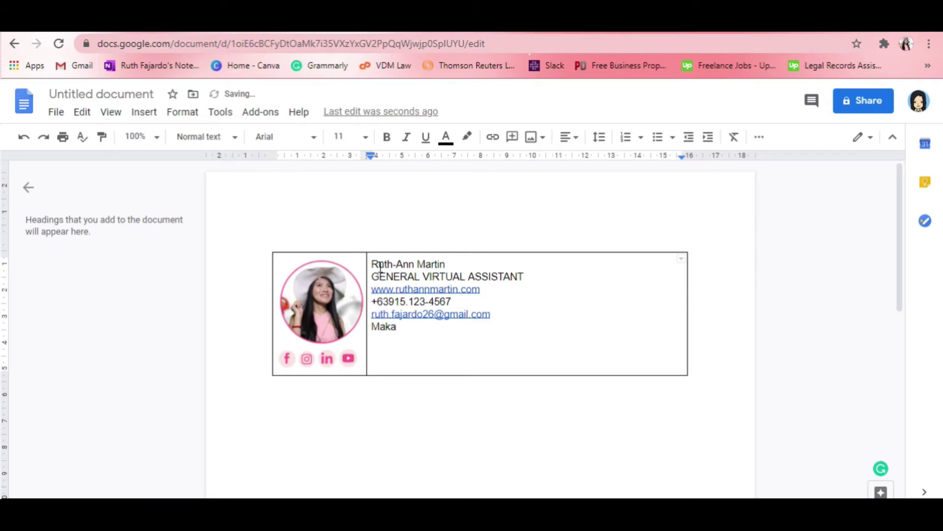
text(ti City, Ph)
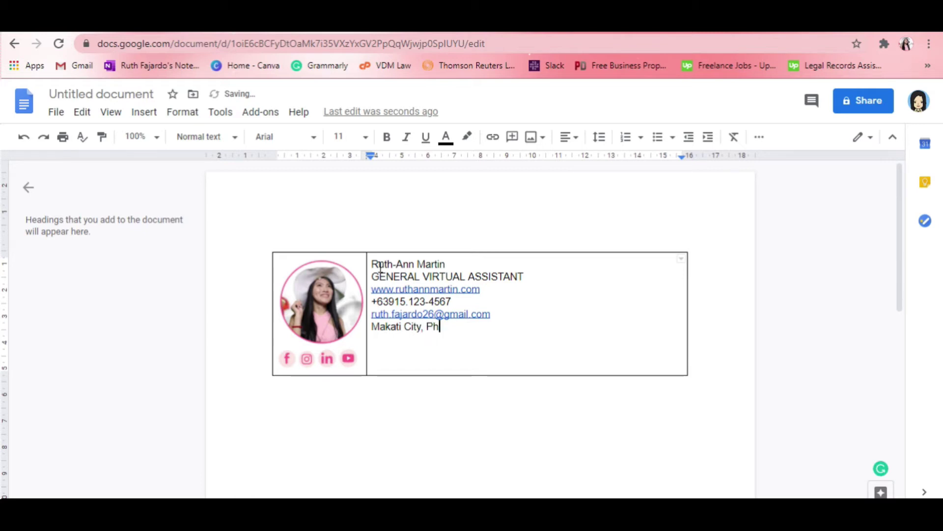
text(ilippines,)
key(Return)
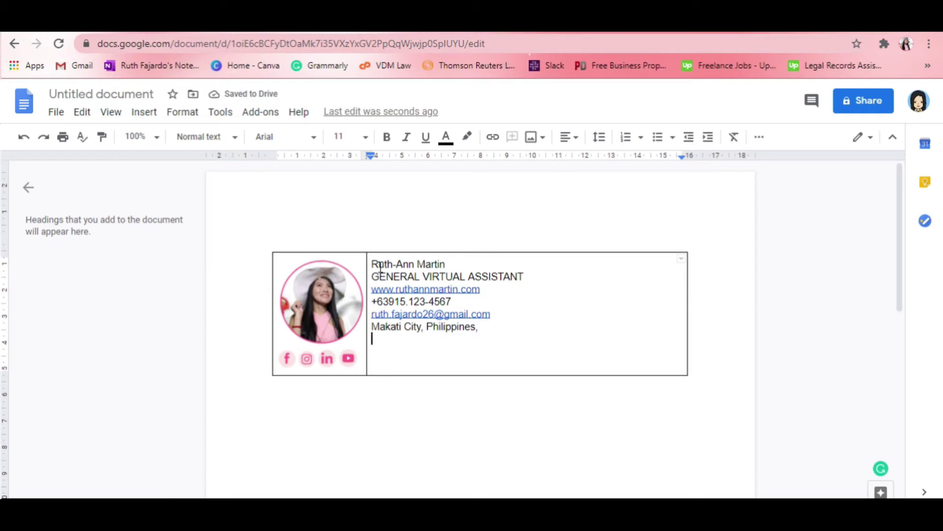
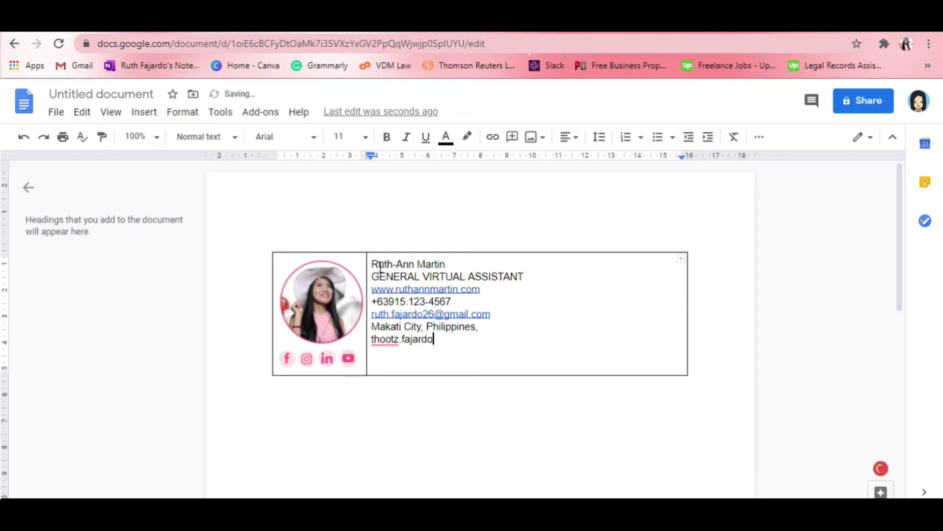
- Prefix the website, phone and e-mail lines with E:, M: and E: labels
click(373, 263)
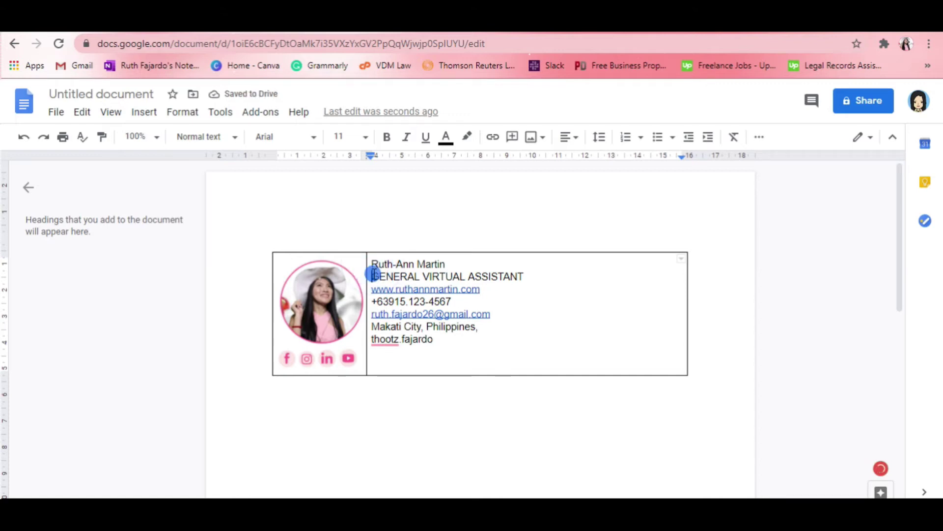
click(372, 274)
click(371, 286)
text(E:)
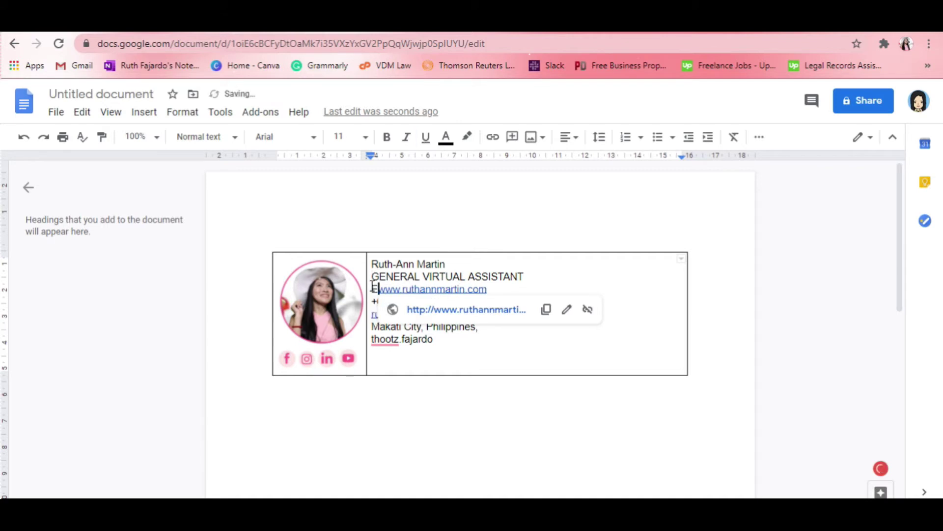
click(373, 301)
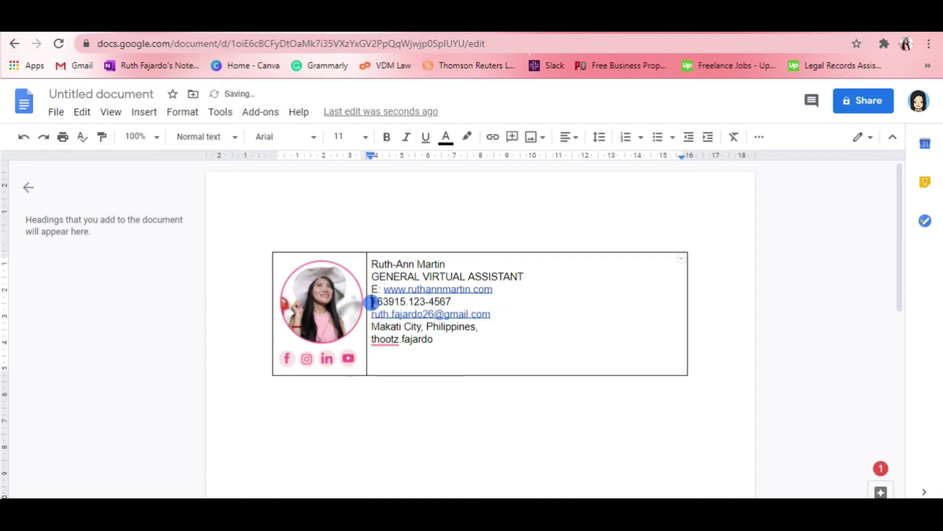
text(M:)
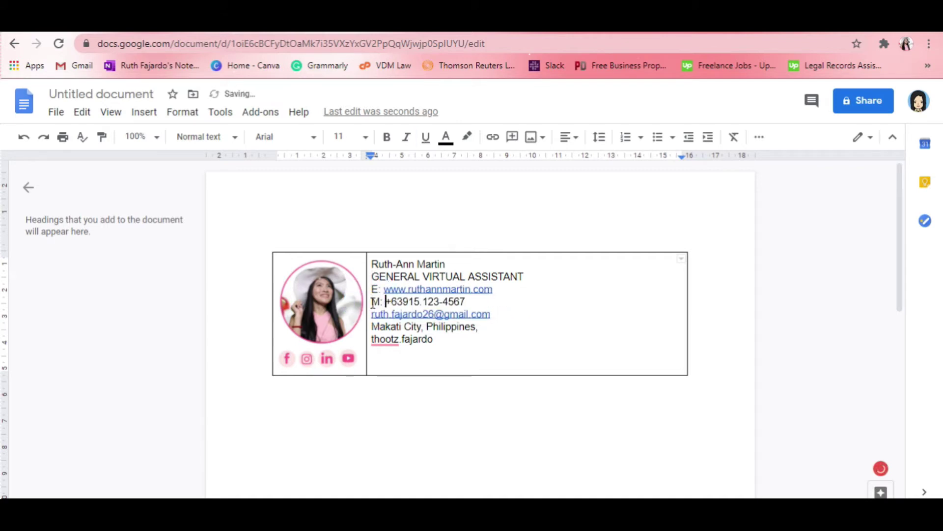
click(372, 314)
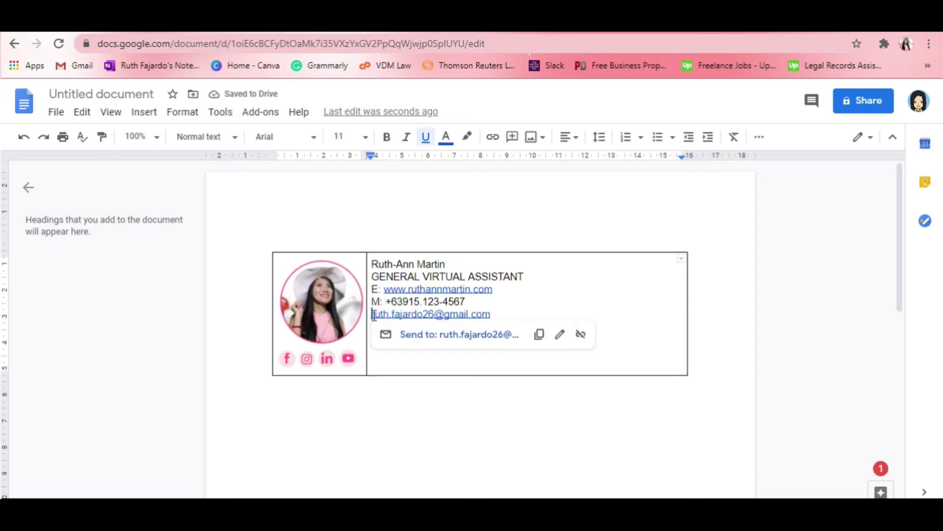
text(E:)
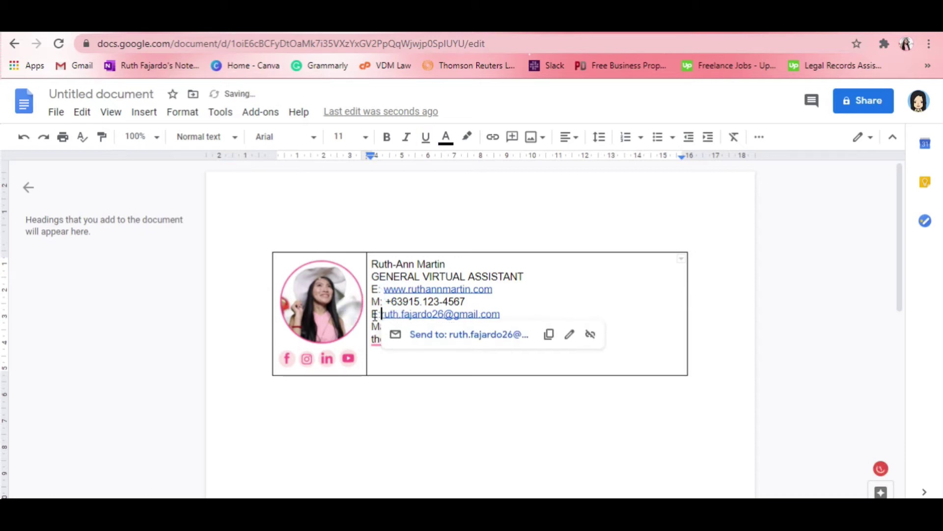
- Correct the website label to W: and add A: and S: labels to the address and social lines
click(380, 291)
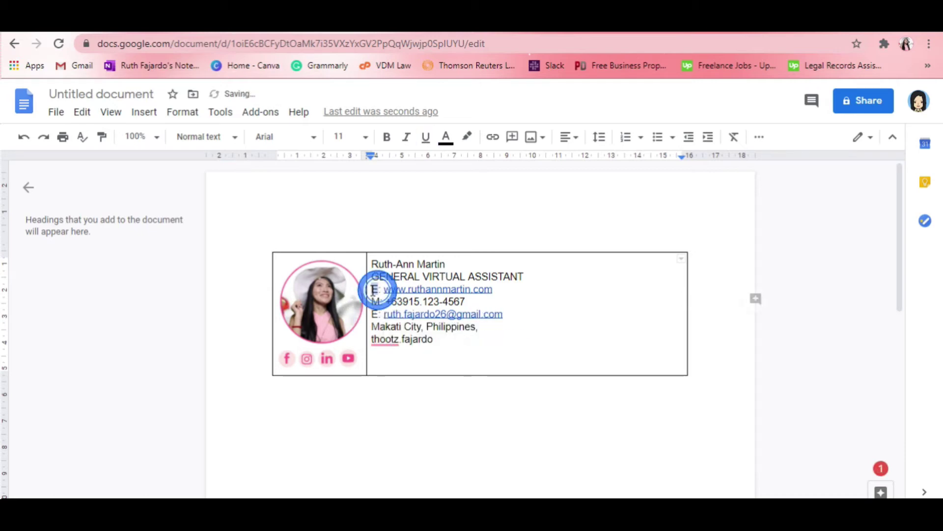
key(BackSpace)
text(W)
text(:)
click(372, 328)
text(A:)
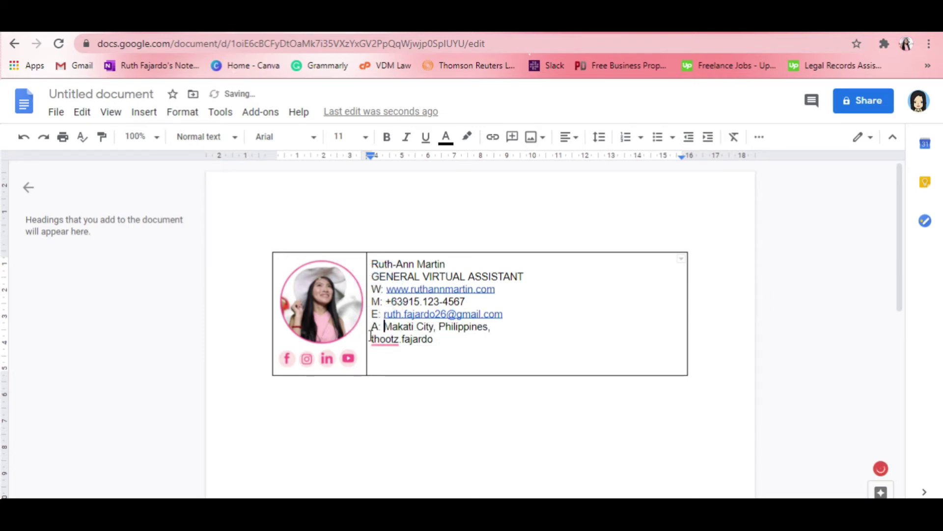
click(371, 339)
text(S:)
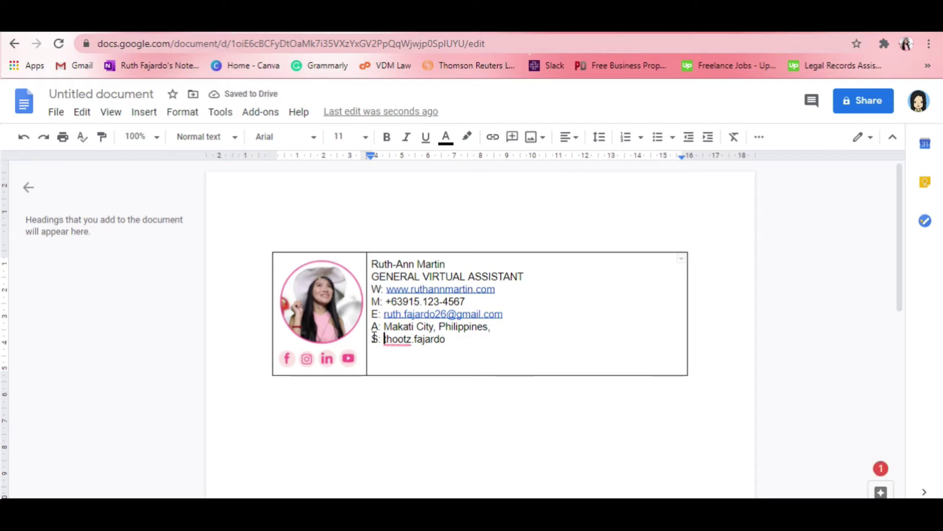
- Bold the W:, M:, E:, A: and S: labels
drag(381, 339, 375, 288)
key(ctrl+b)
key(ctrl+b)
key(ctrl+b)
key(ctrl+b)
key(ctrl+b)
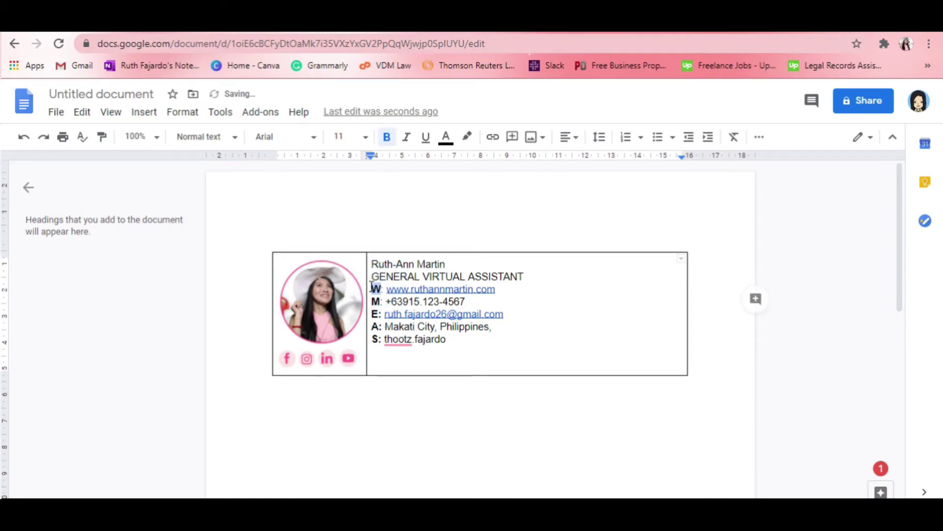
click(384, 274)
click(540, 344)
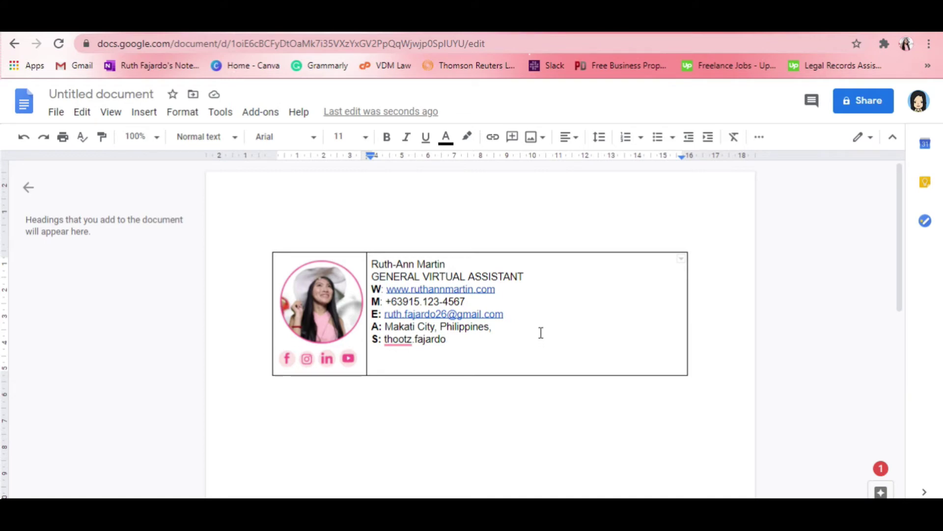
drag(447, 264, 372, 261)
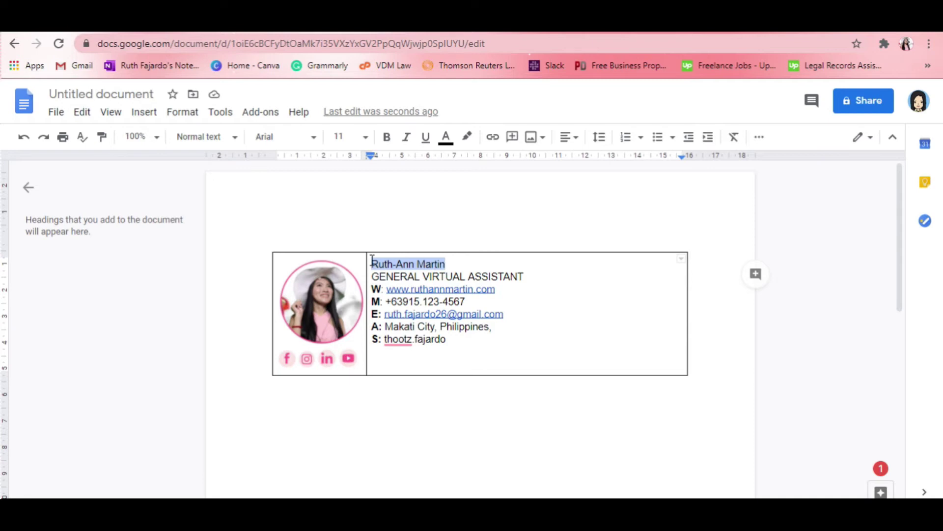
- Format the name line in Trebuchet MS at 14 pt
click(459, 277)
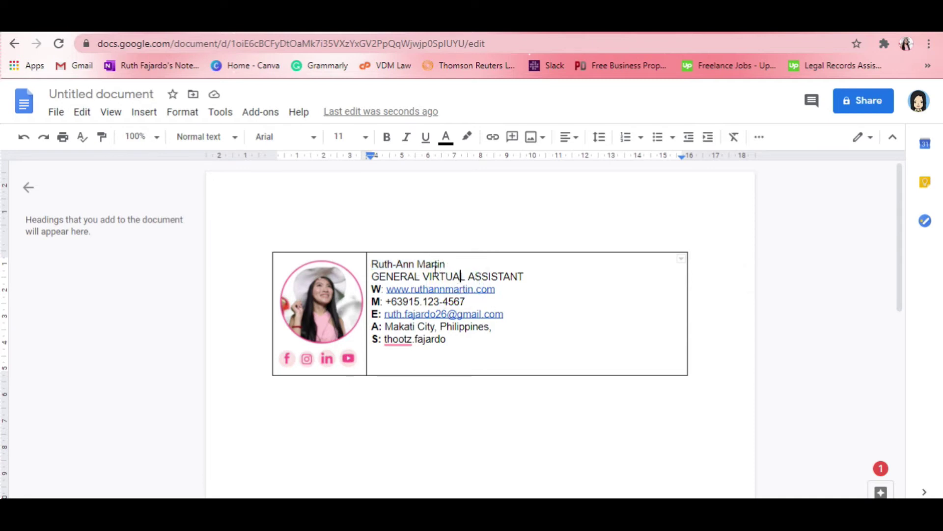
drag(461, 264, 371, 263)
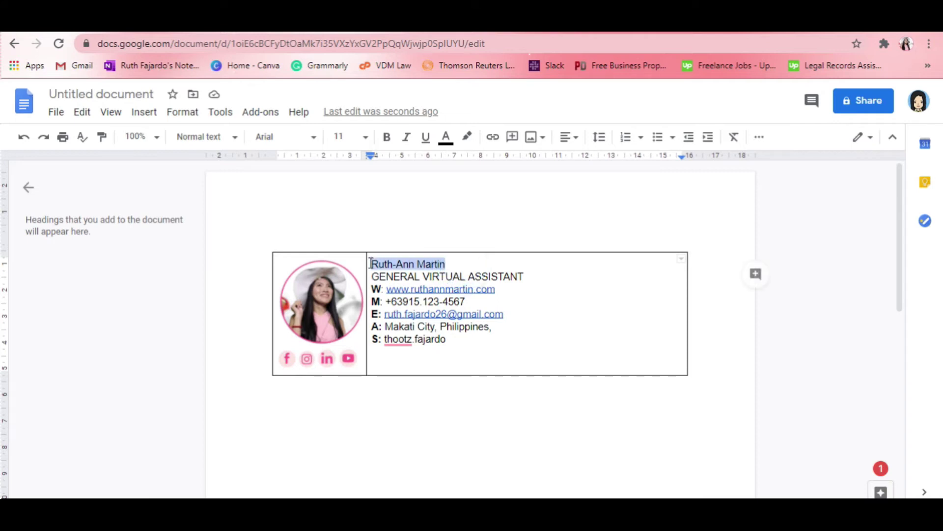
click(235, 139)
click(285, 137)
scroll(301, 429, down, 5)
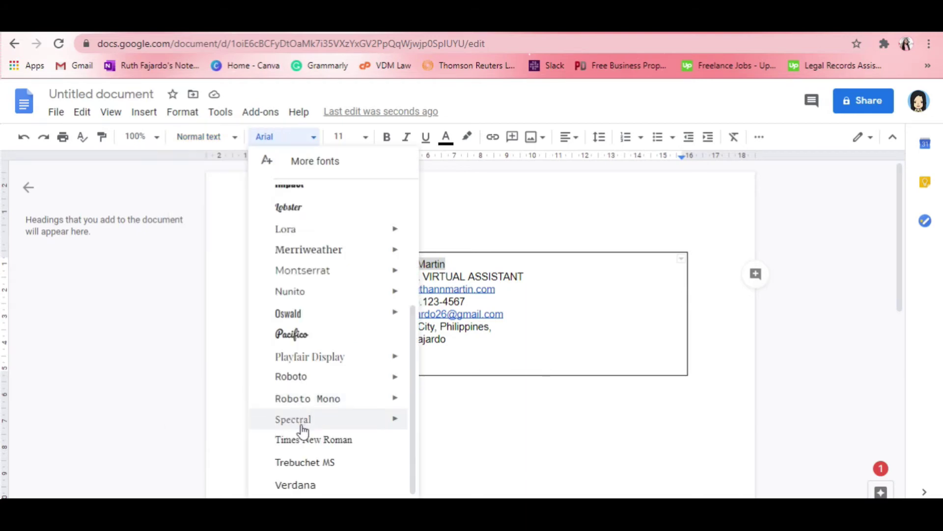
click(308, 463)
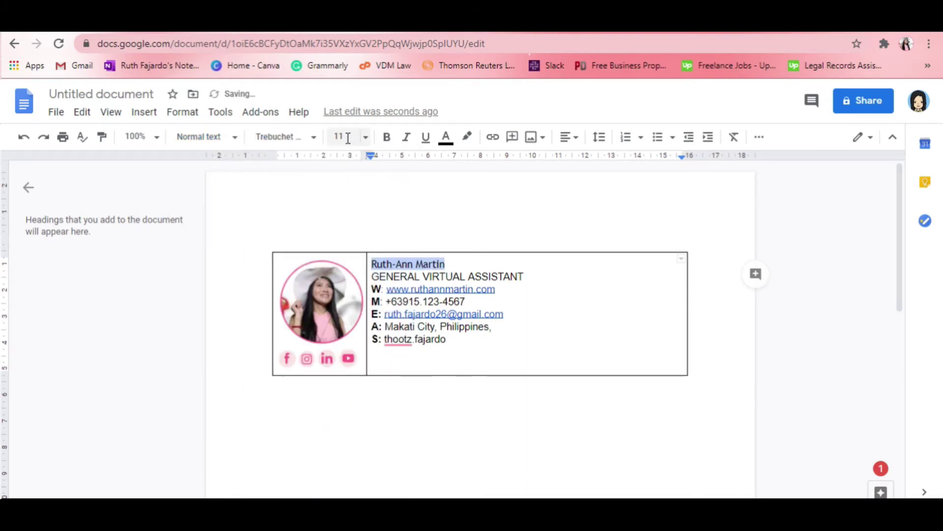
click(366, 137)
click(343, 294)
click(344, 272)
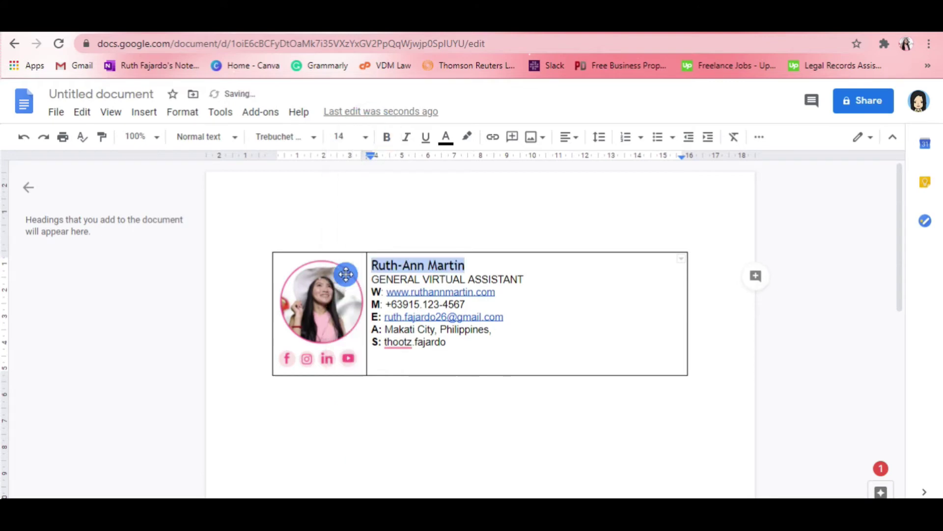
click(445, 137)
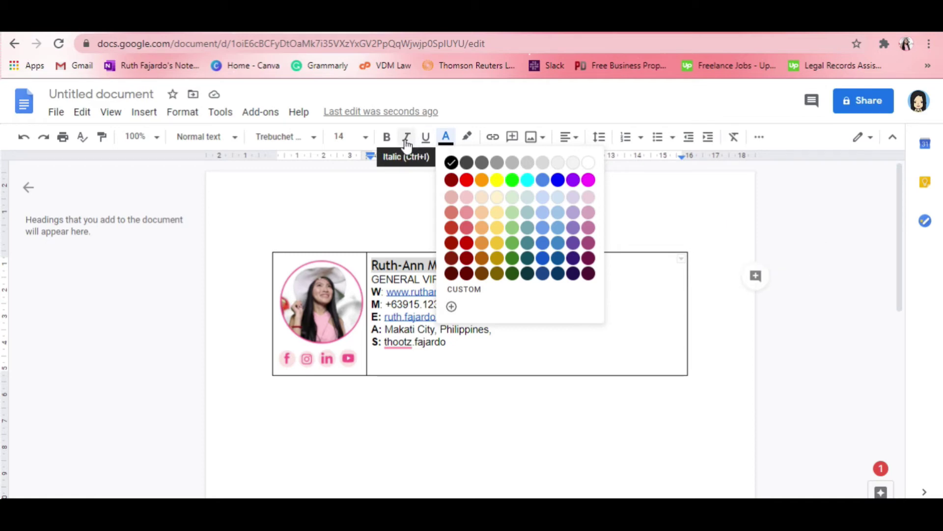
- Toggle Bold on the name so it ends up unbolded
click(387, 139)
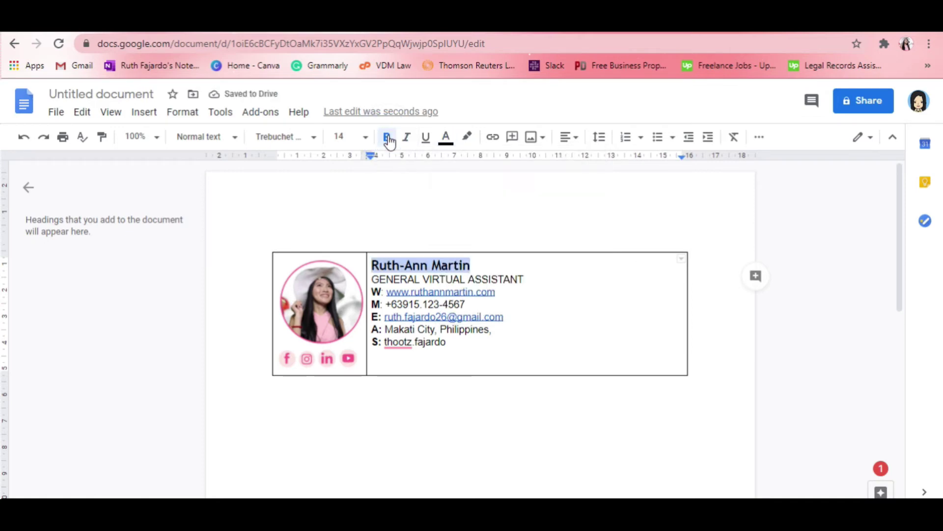
click(389, 138)
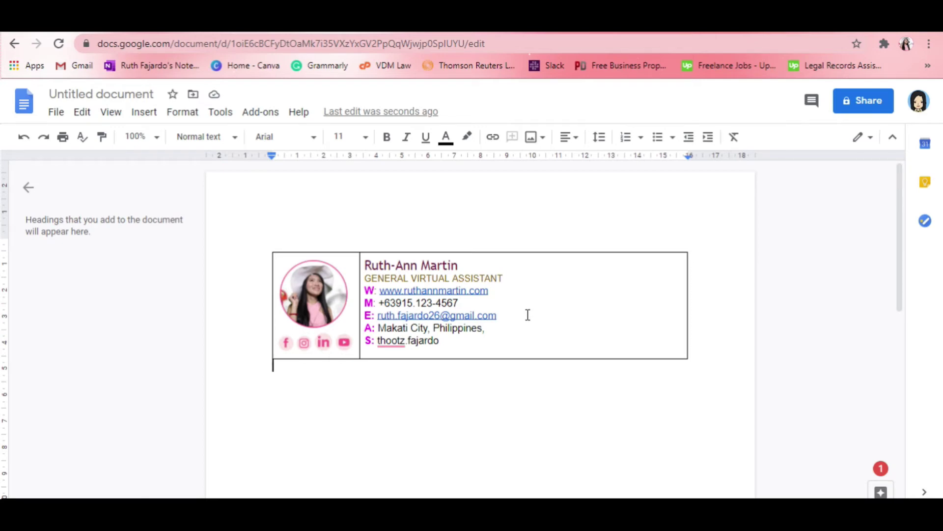
- Set the signature table's border width to 0pt
click(581, 316)
drag(626, 329, 268, 270)
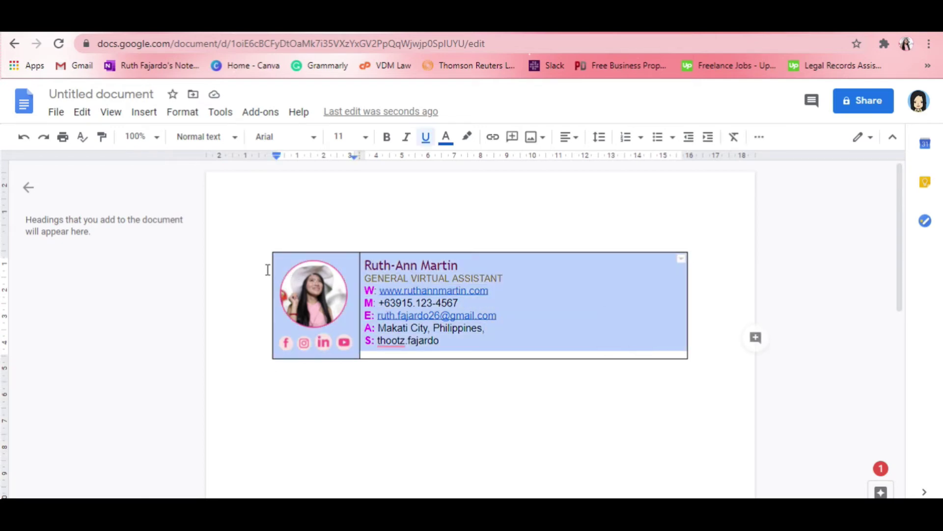
click(759, 137)
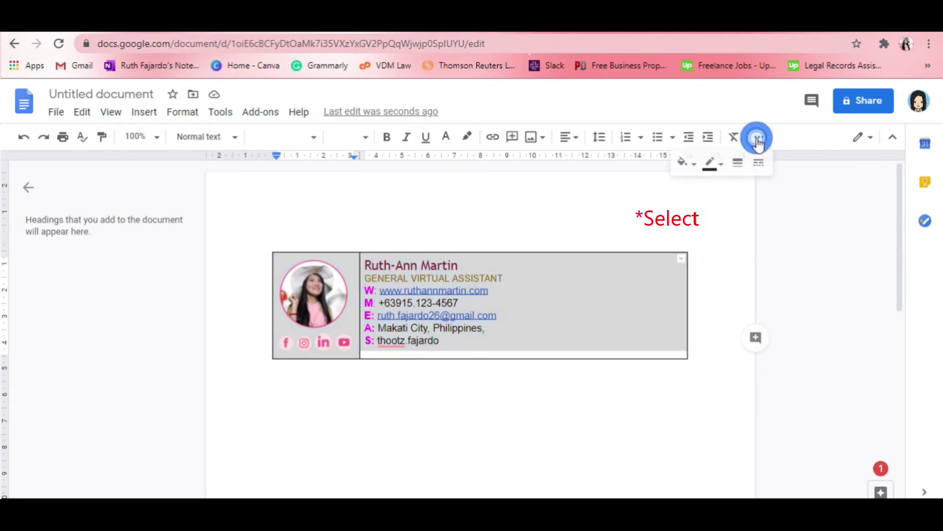
click(740, 166)
click(753, 186)
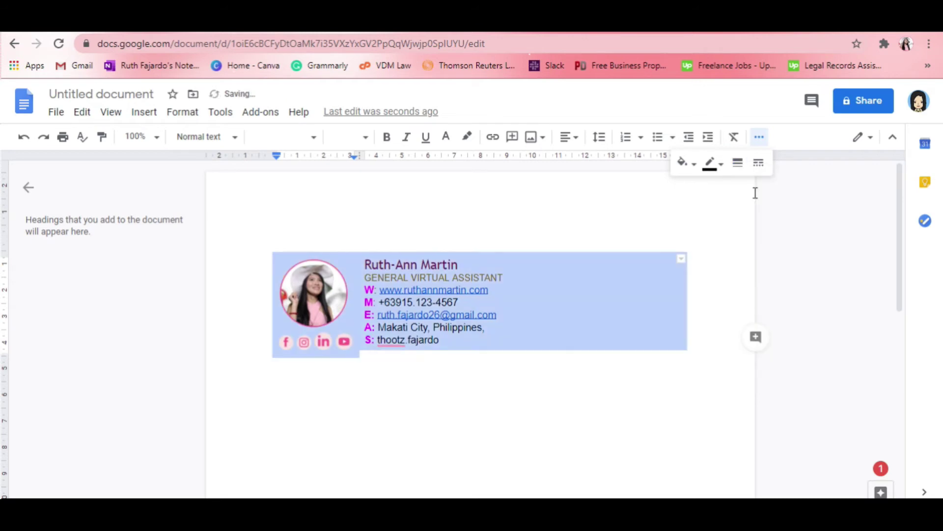
click(580, 360)
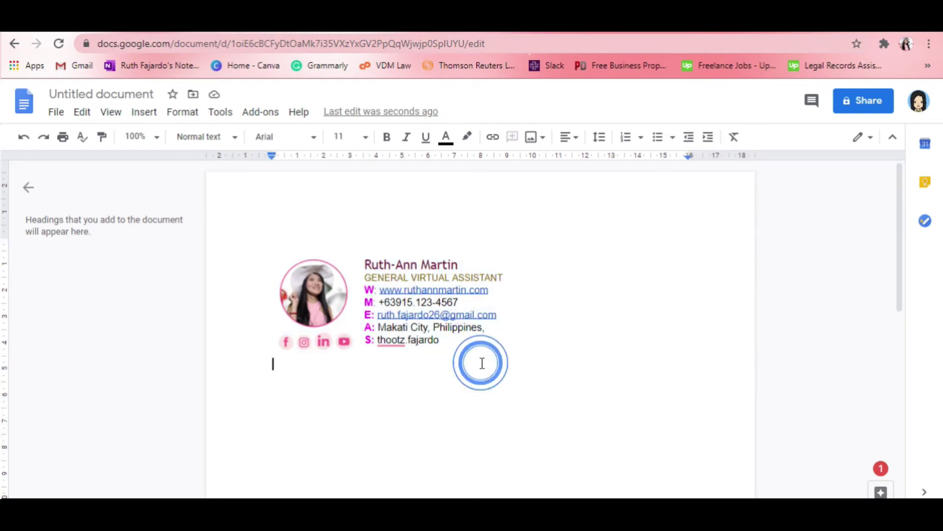
- Copy the whole borderless table and switch to the Gmail tab
drag(468, 361, 302, 265)
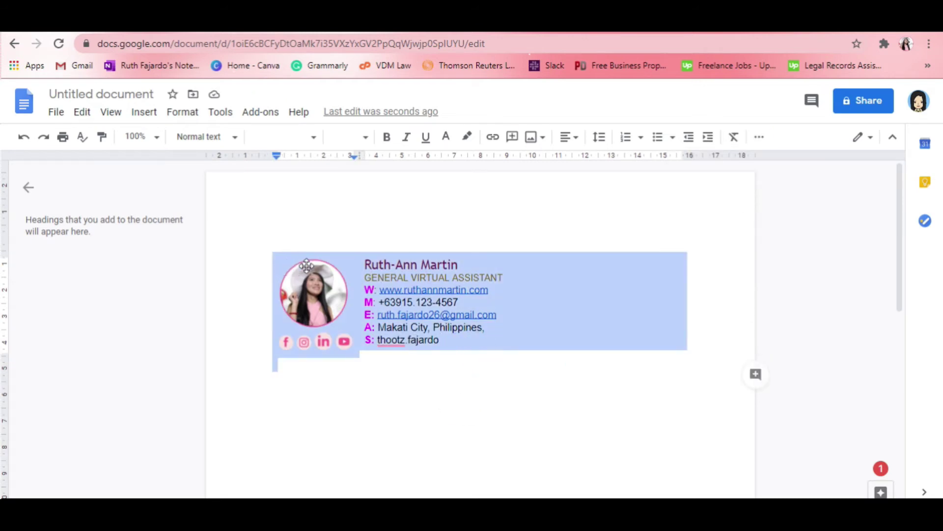
right_click(532, 288)
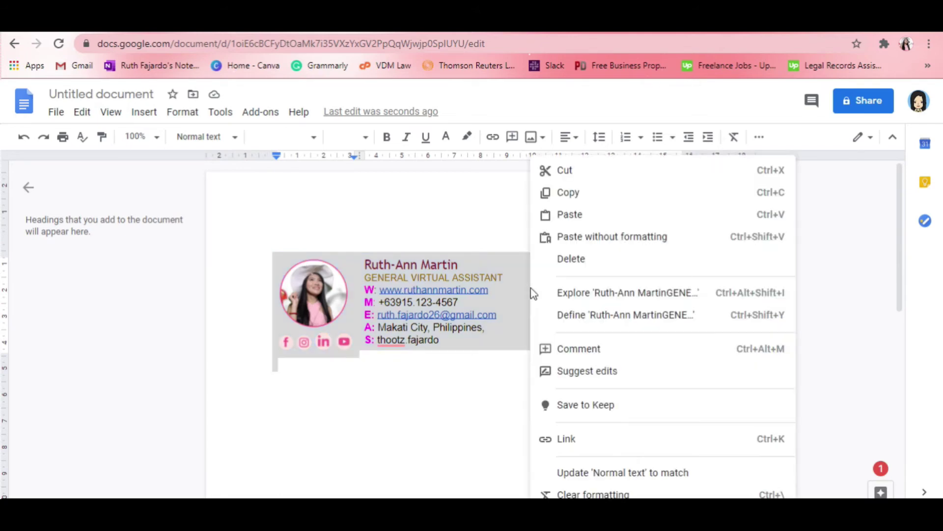
click(577, 194)
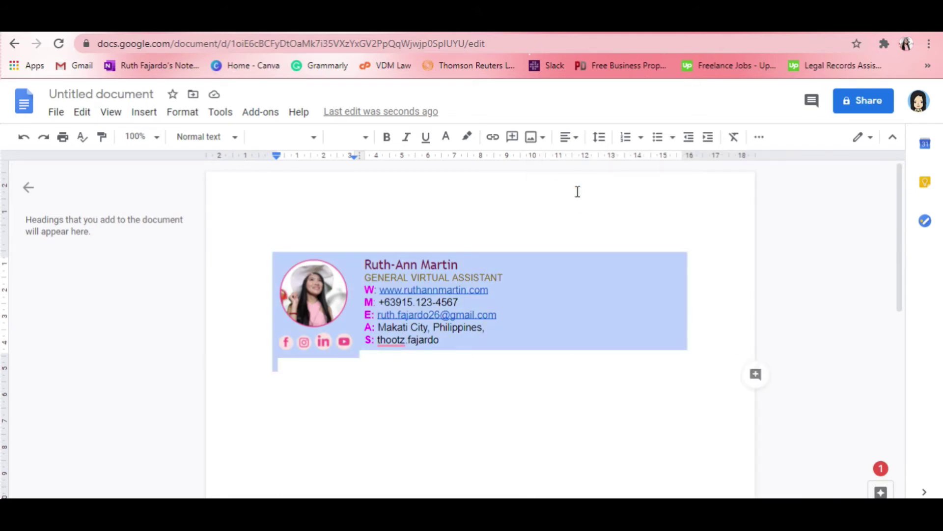
key(ctrl+Tab)
click(757, 140)
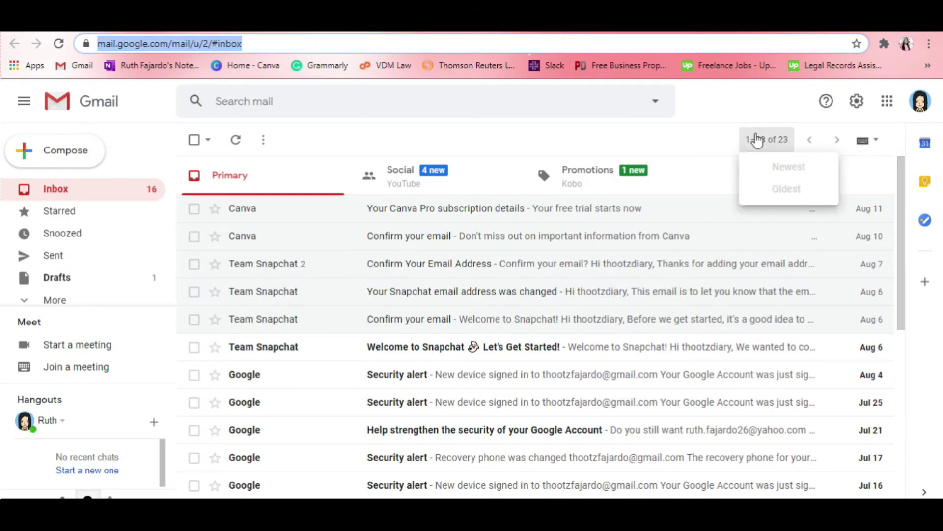
- Open Gmail's full settings and scroll the General tab down to the empty Signature section
click(769, 137)
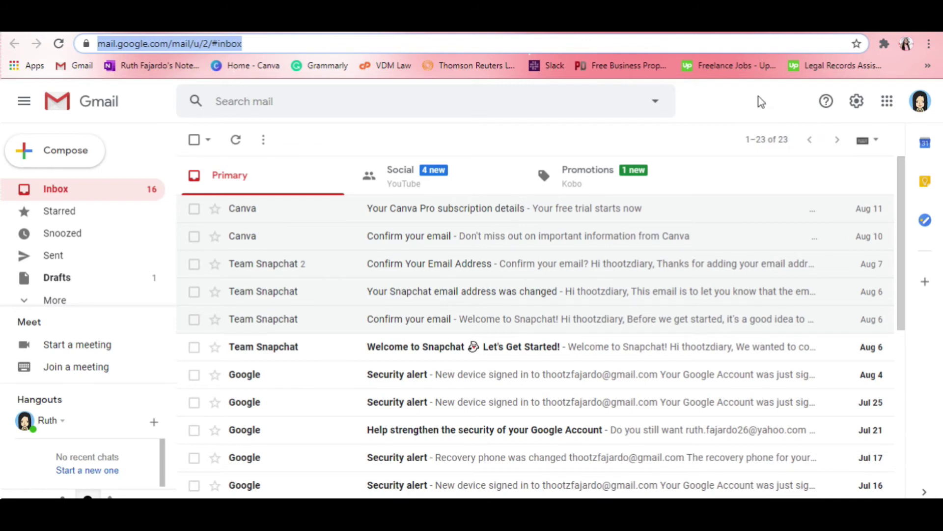
click(855, 106)
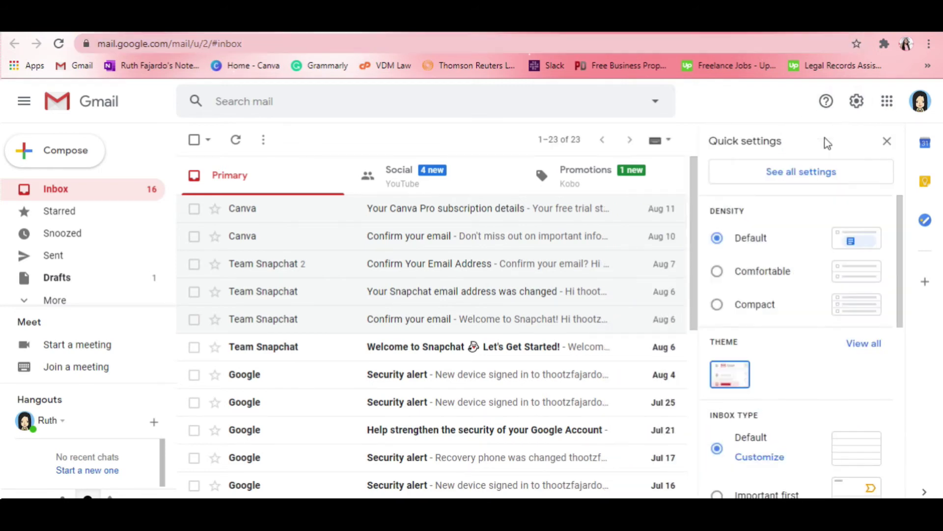
click(797, 174)
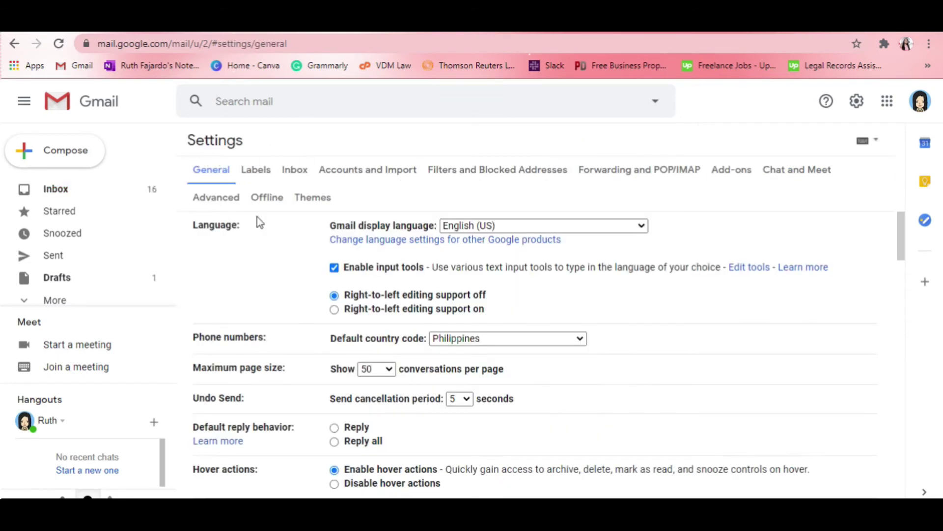
scroll(259, 221, down, 5)
scroll(260, 223, up, 4)
scroll(261, 221, down, 5)
scroll(261, 223, down, 15)
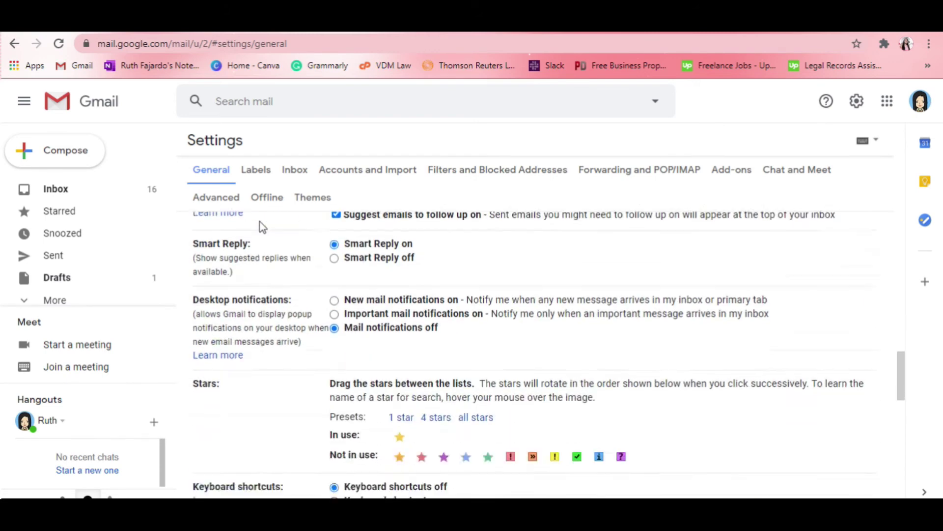
scroll(261, 222, down, 1)
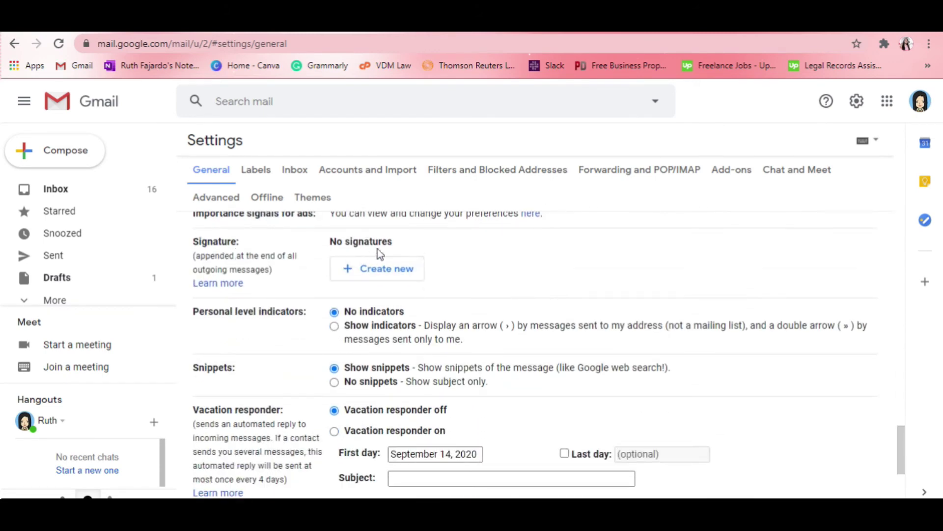
- Create a new Gmail signature named 'Signature with clickable icons'
click(388, 275)
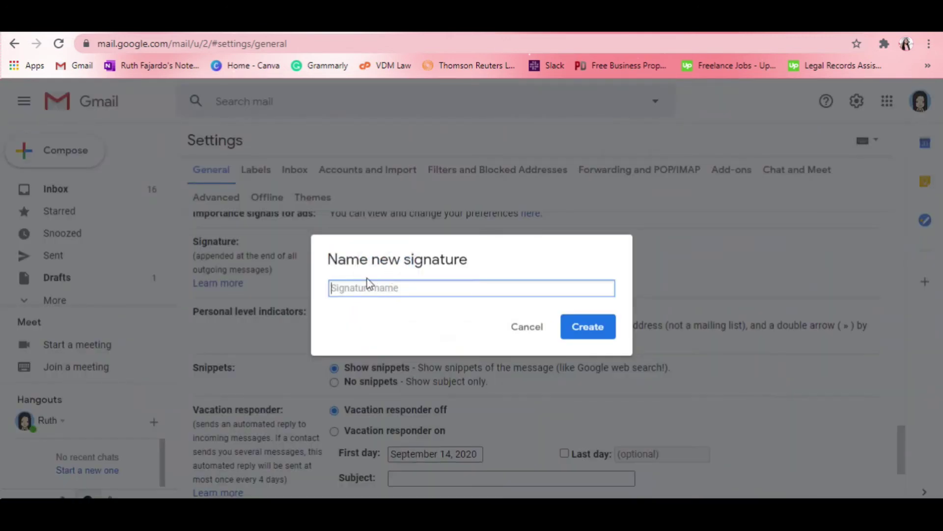
text(RF)
key(BackSpace)
key(BackSpace)
text(Signature)
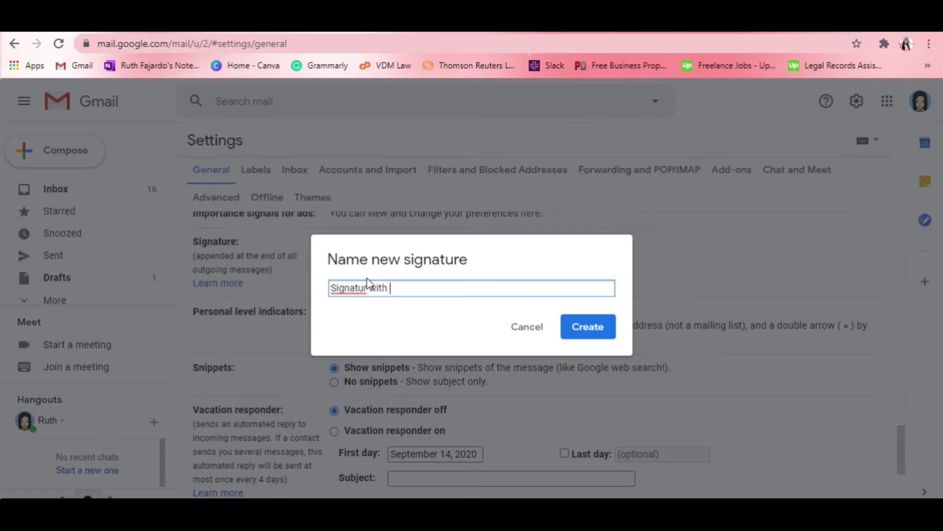
text( with clickable ico)
click(585, 328)
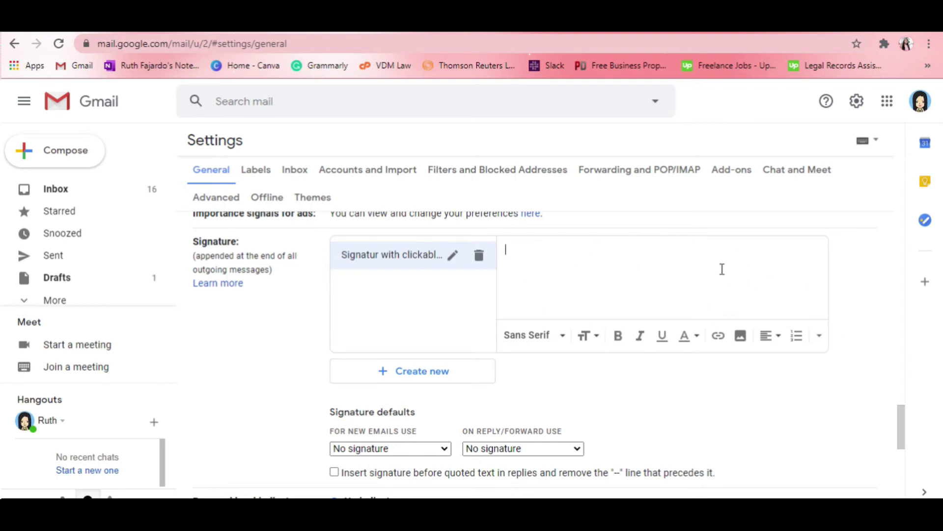
- Paste the copied signature table into the new signature's editor
right_click(534, 256)
click(581, 364)
key(Up)
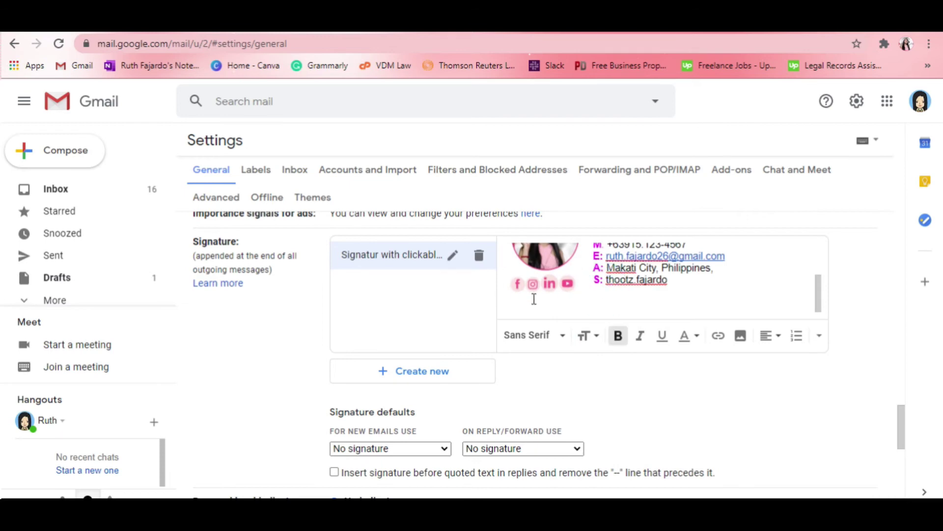
click(573, 304)
- Select just the Instagram icon within the pasted social icons image
click(550, 285)
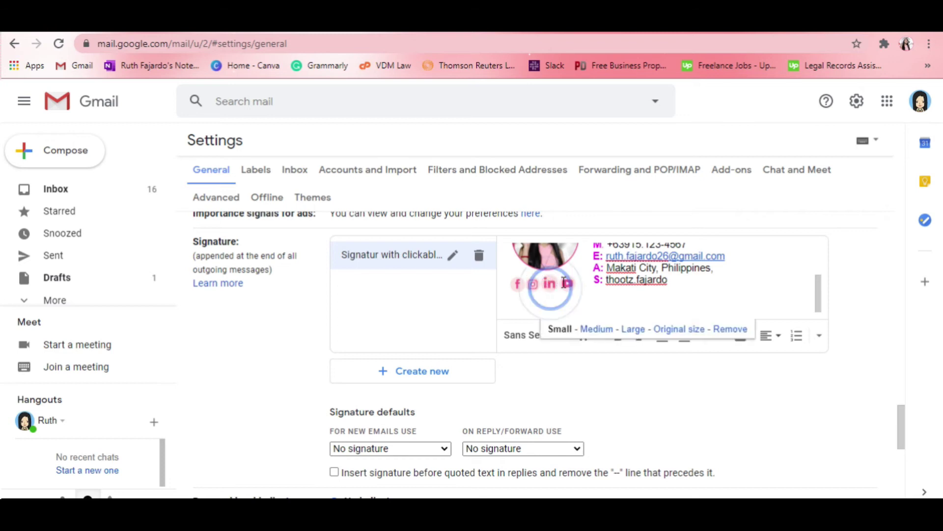
click(692, 311)
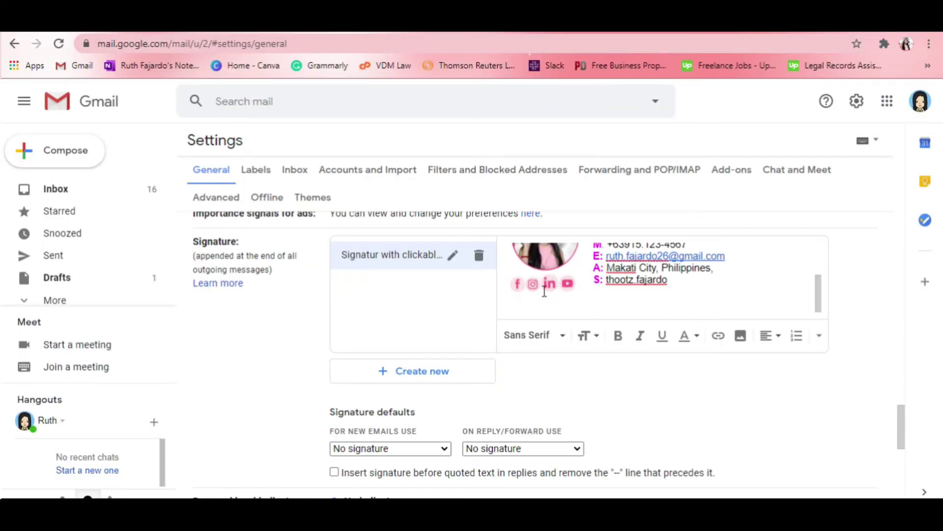
drag(535, 284, 534, 285)
- Link the Instagram icon to instagram/missrtuckshop, then select the YouTube icon
click(718, 337)
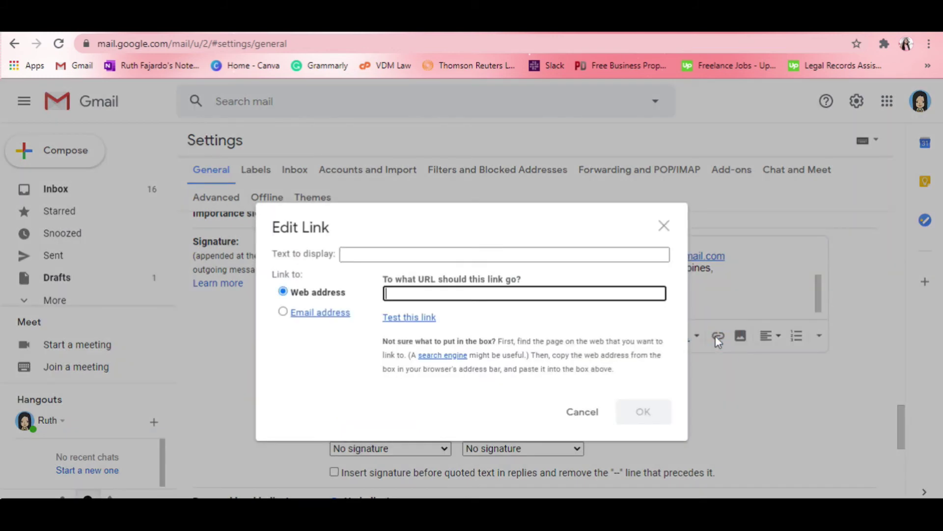
click(435, 293)
text(ins)
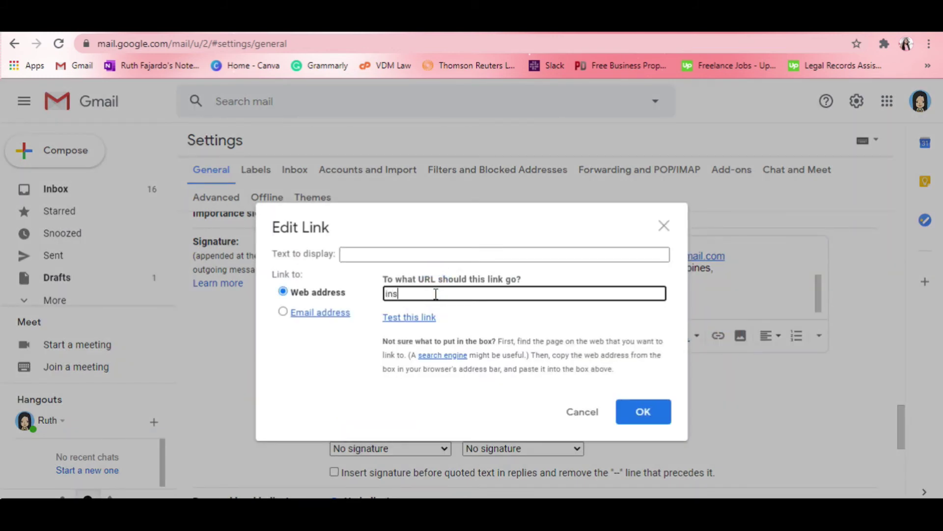
text(tagram/missruth)
text(tuckshop)
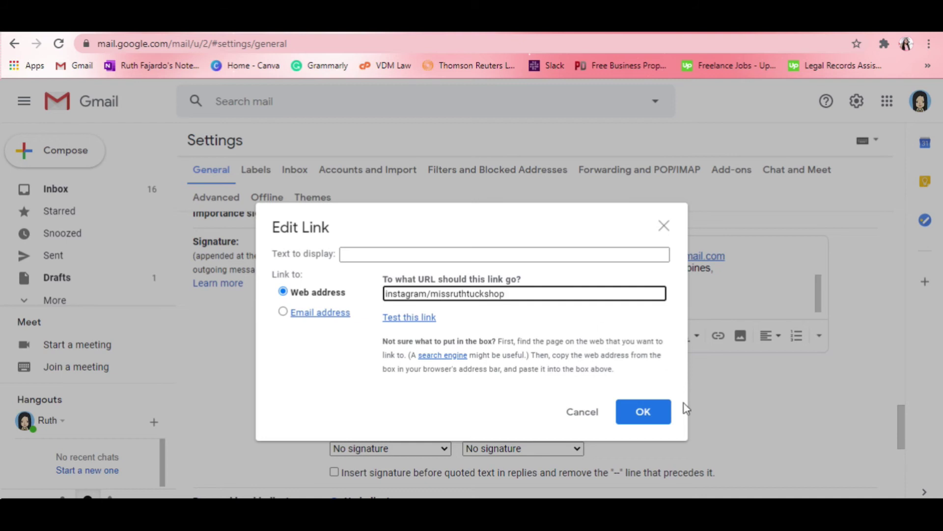
click(645, 412)
click(537, 287)
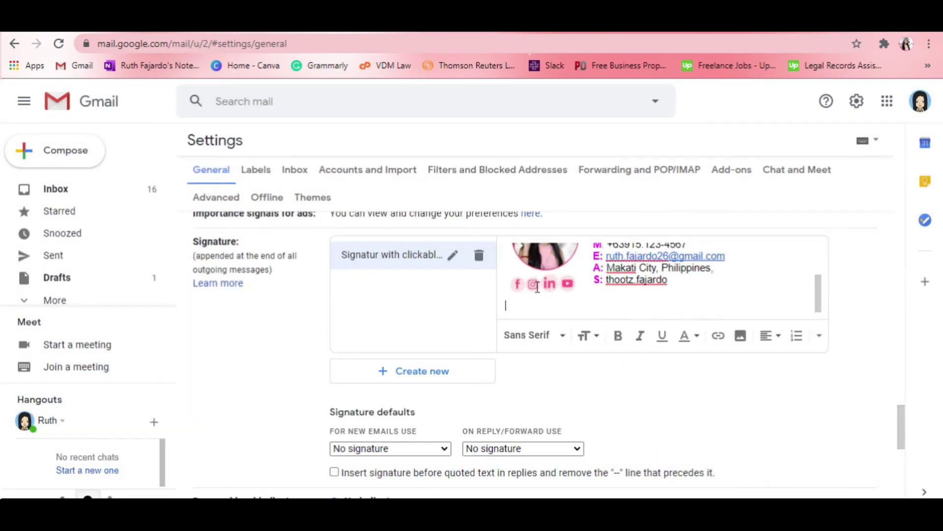
click(566, 282)
scroll(647, 310, down, 2)
- Make 'Signature with clickable icons' the default for new emails and save changes
scroll(632, 320, up, 3)
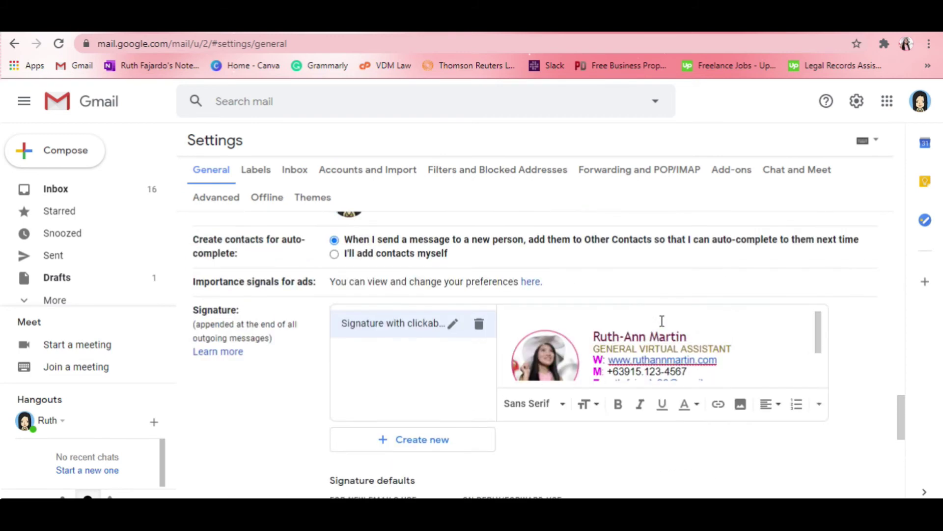
scroll(436, 423, down, 3)
click(444, 379)
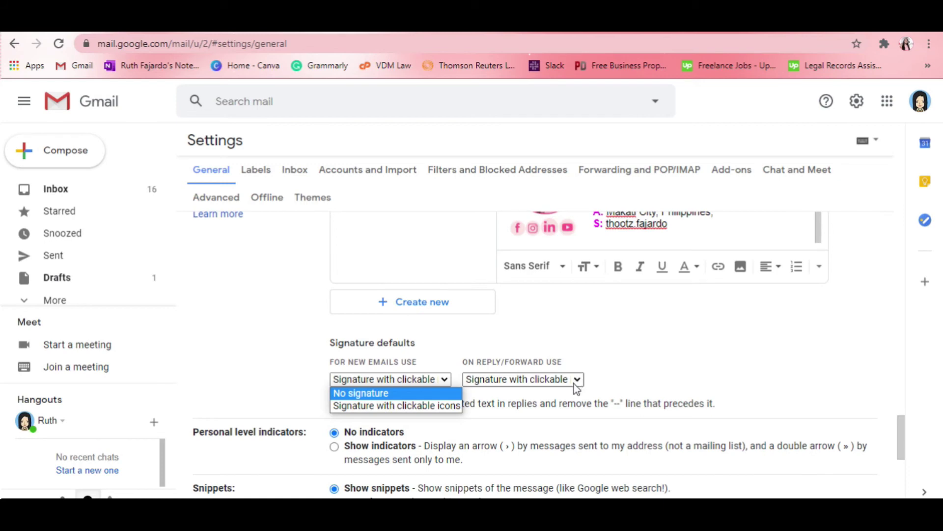
click(388, 409)
scroll(686, 381, down, 5)
scroll(688, 380, down, 2)
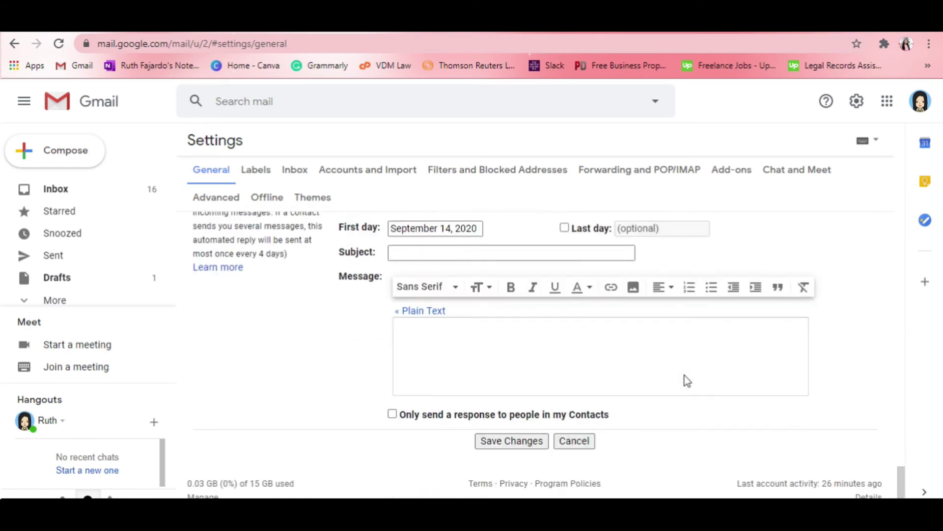
click(523, 451)
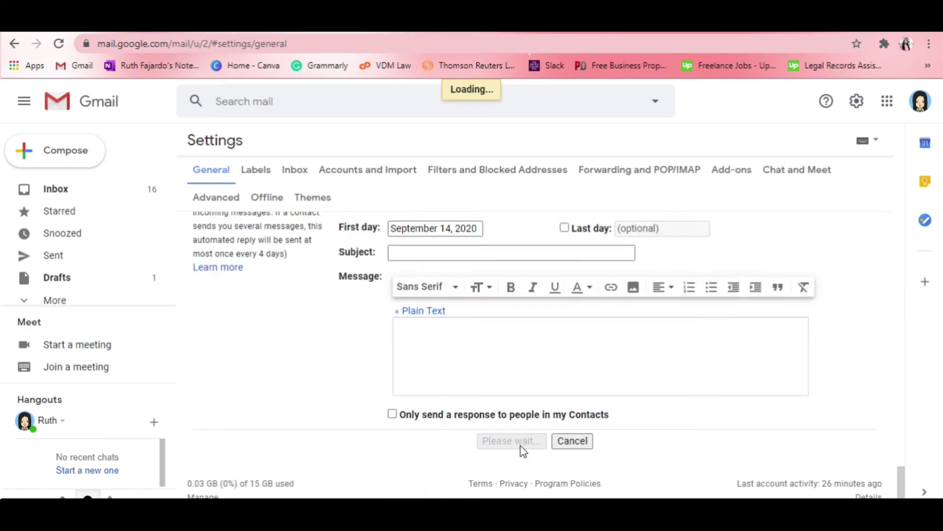